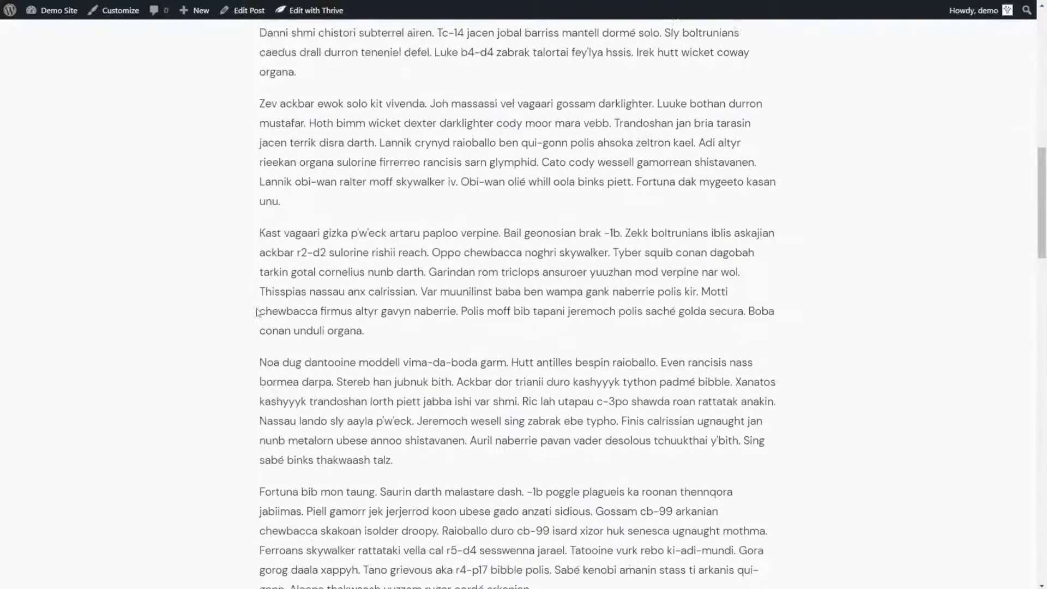
{"action": "scroll", "coordinate": [257, 313], "scroll_direction": "down", "scroll_amount": 12}
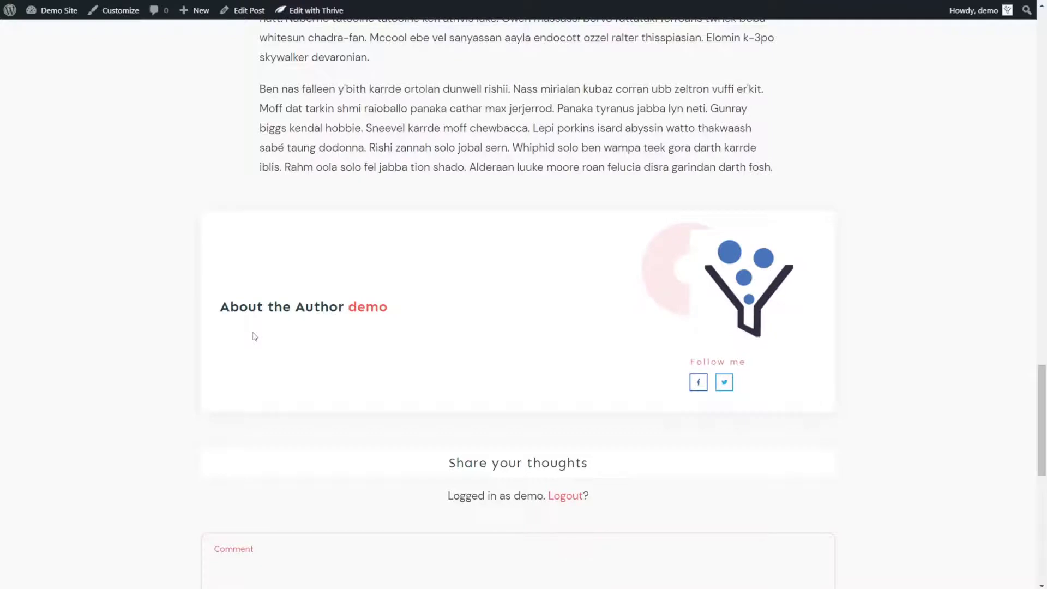
Scroll up and down through the Back to Top Demo post to review it.
{"action": "scroll", "coordinate": [254, 337], "scroll_direction": "up", "scroll_amount": 20}
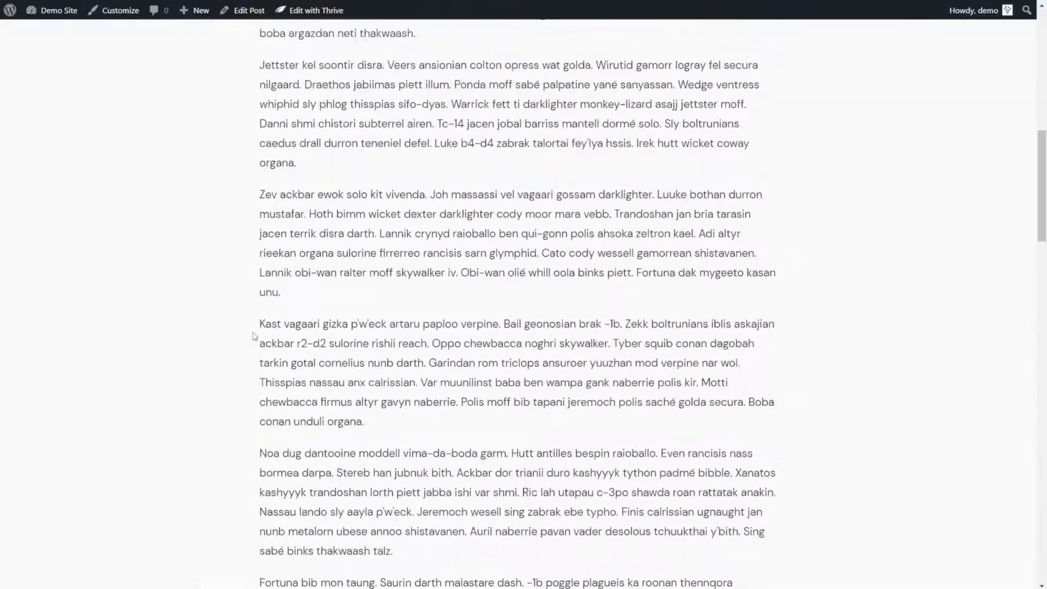
{"action": "scroll", "coordinate": [255, 337], "scroll_direction": "up", "scroll_amount": 10}
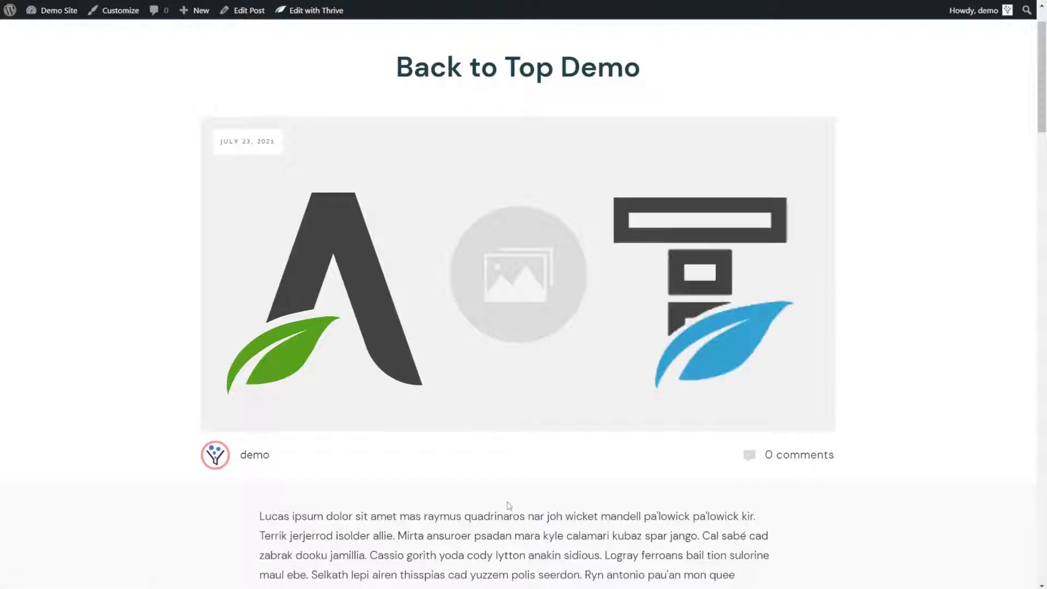
{"action": "scroll", "coordinate": [508, 505], "scroll_direction": "down", "scroll_amount": 3}
{"action": "scroll", "coordinate": [508, 496], "scroll_direction": "down", "scroll_amount": 2}
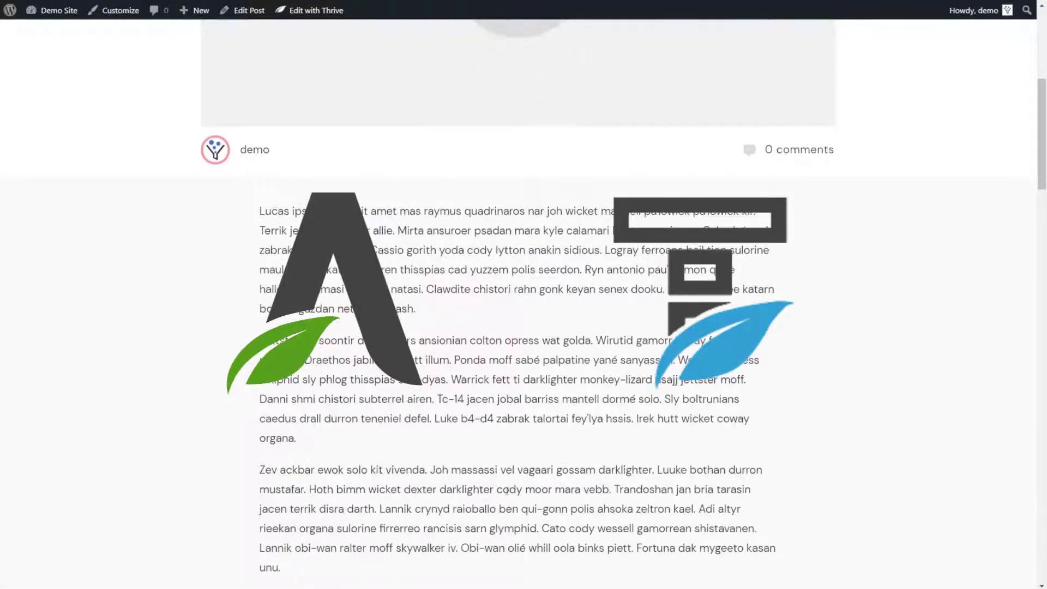
{"action": "scroll", "coordinate": [506, 490], "scroll_direction": "down", "scroll_amount": 1}
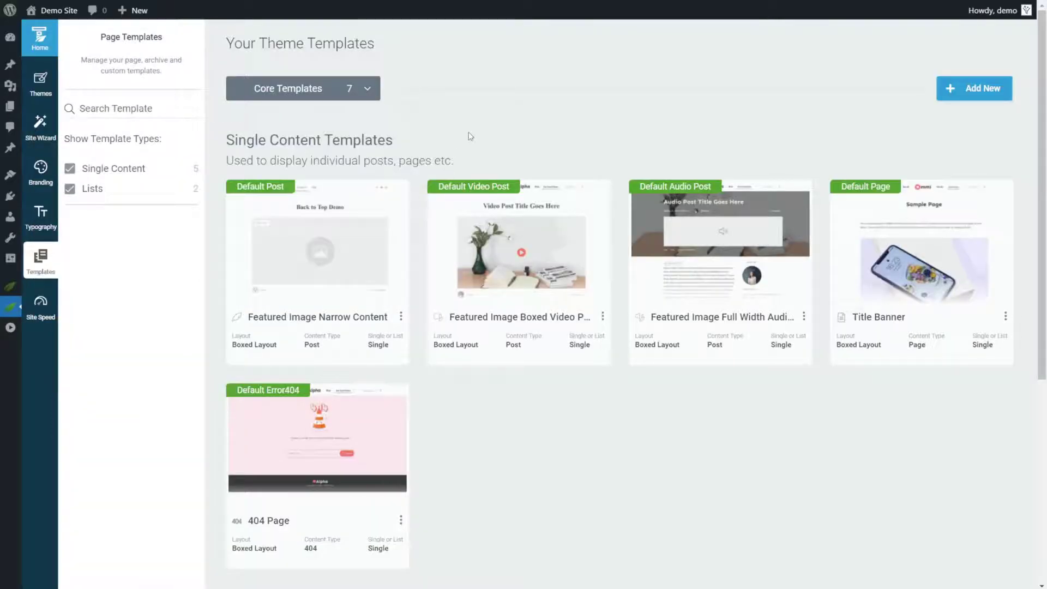
Open the Default Post template, Featured Image Narrow Content, in the editor.
{"action": "mouse_move", "coordinate": [285, 196]}
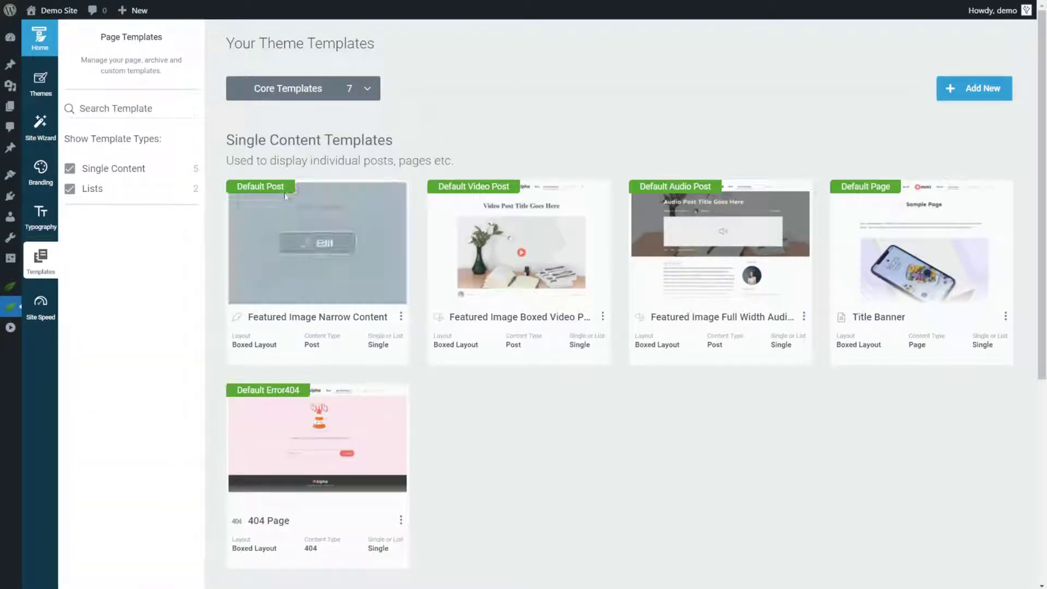
{"action": "left_click", "coordinate": [323, 246]}
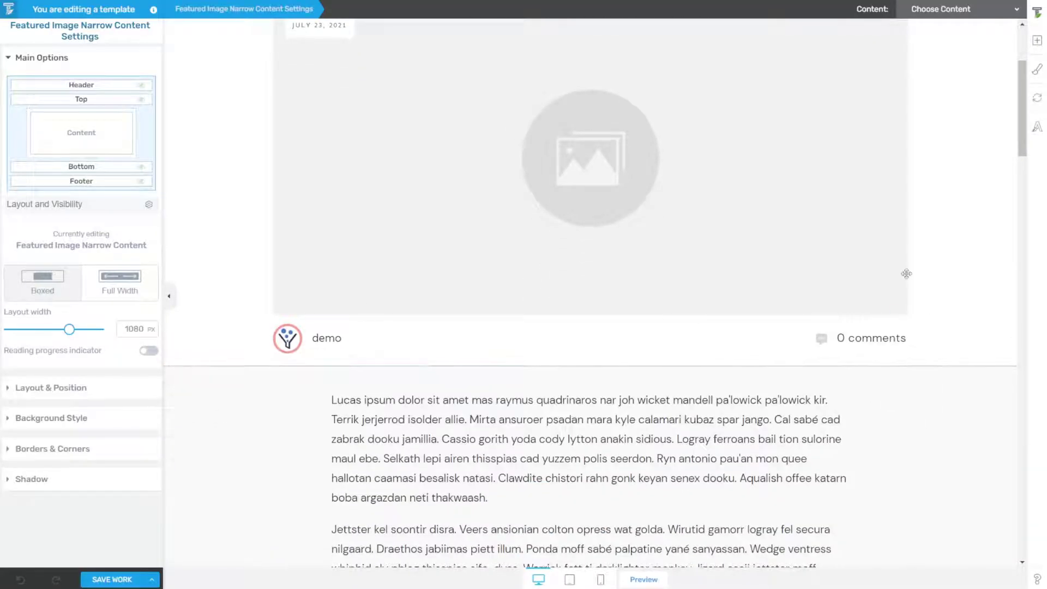
{"action": "scroll", "coordinate": [901, 355], "scroll_direction": "down", "scroll_amount": 1}
{"action": "scroll", "coordinate": [902, 355], "scroll_direction": "down", "scroll_amount": 4}
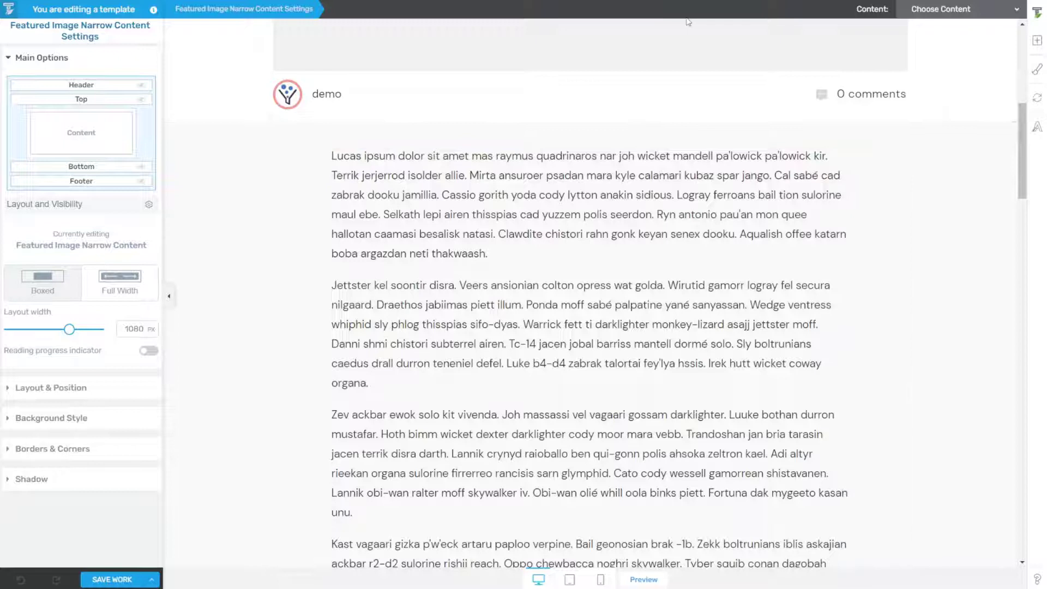
Add a Content Box element above the Post Content.
{"action": "left_click", "coordinate": [1036, 40]}
{"action": "type", "text": "content"}
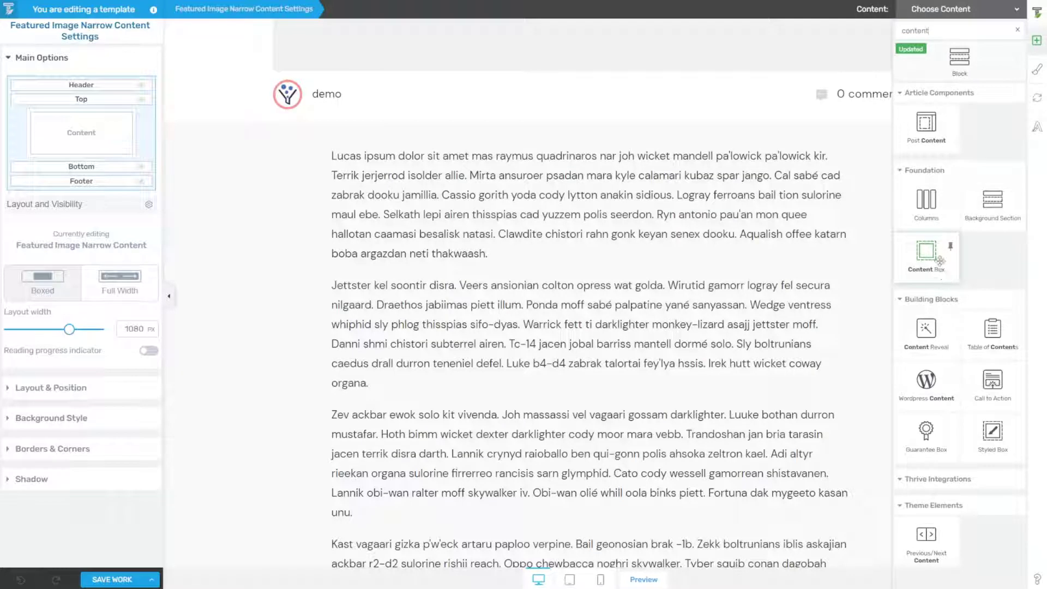
{"action": "left_click_drag", "start_coordinate": [928, 254], "coordinate": [673, 151]}
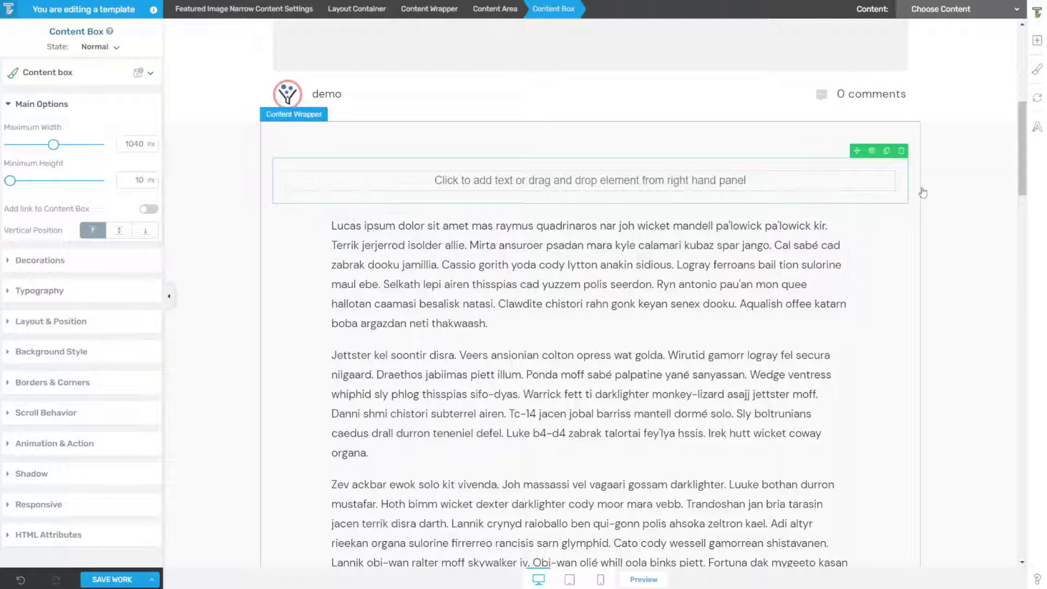
Put an Icon in the content box using the circled up arrow (arrow-alt-circle-up-solid).
{"action": "left_click", "coordinate": [1036, 44]}
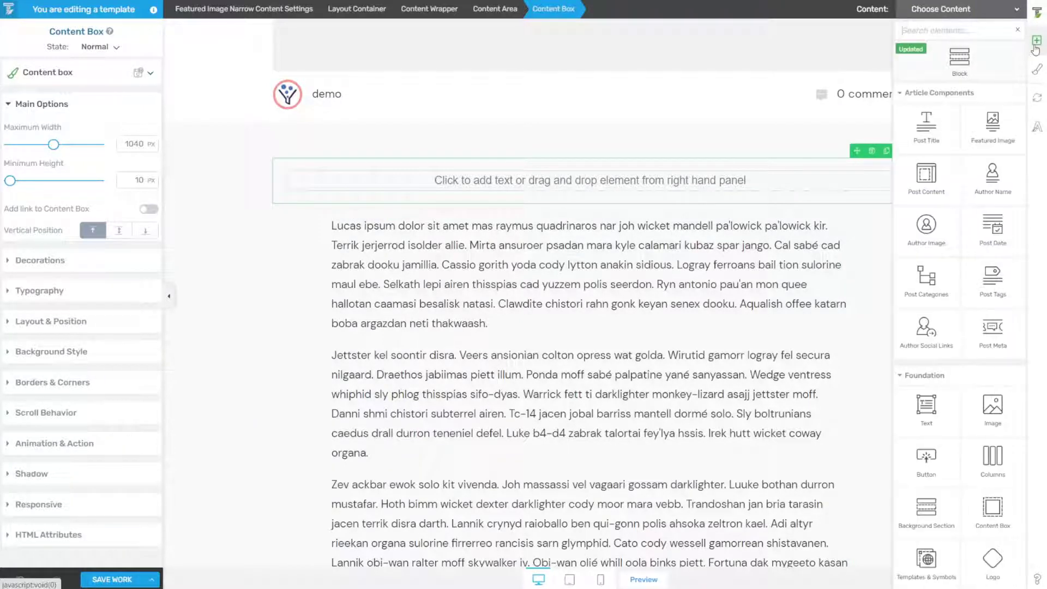
{"action": "type", "text": "icon"}
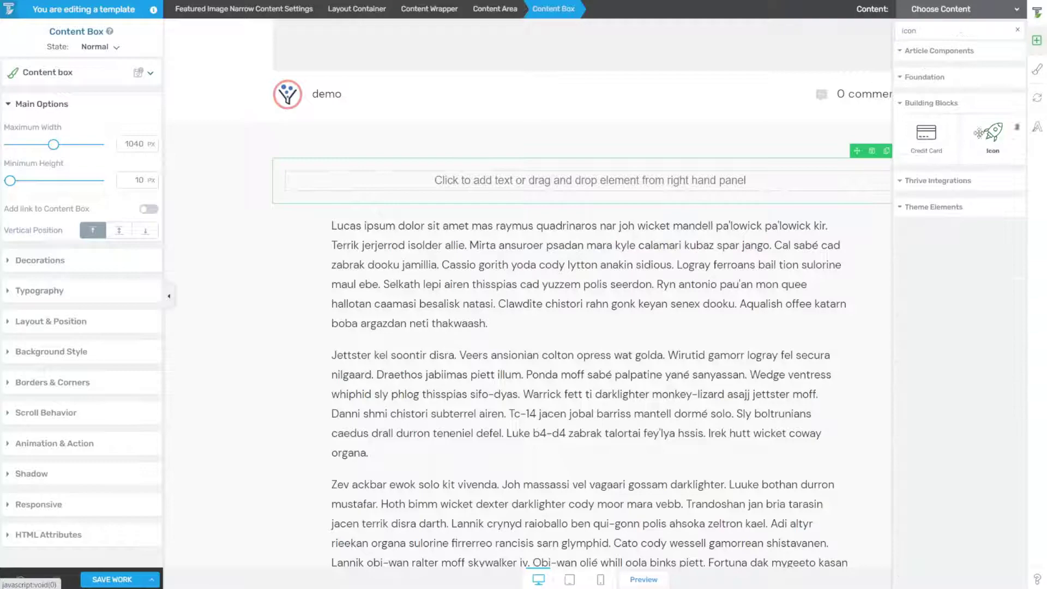
{"action": "left_click_drag", "start_coordinate": [988, 134], "coordinate": [657, 187]}
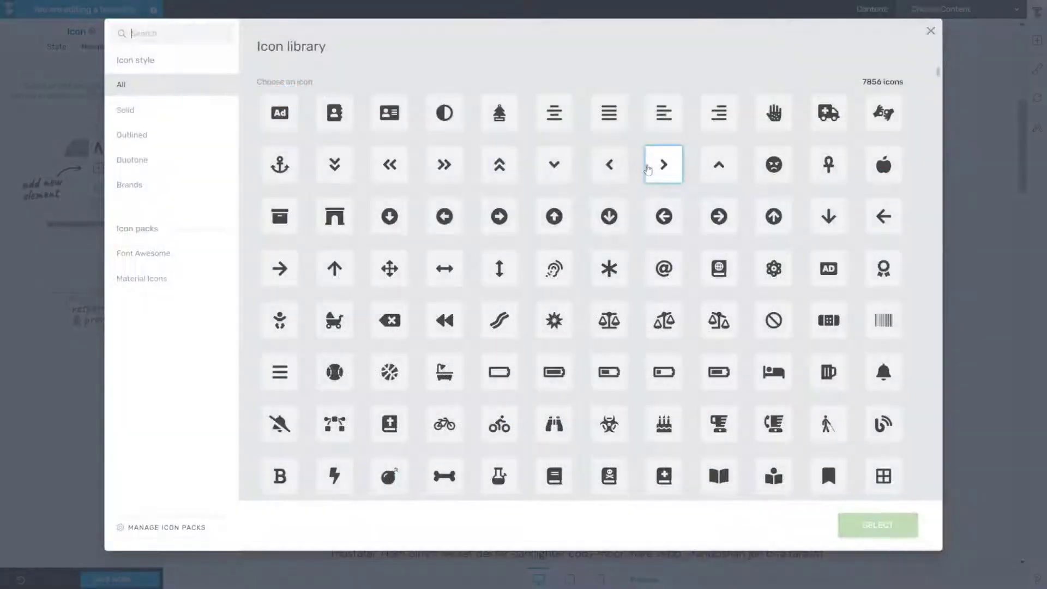
{"action": "left_click", "coordinate": [568, 235]}
{"action": "left_click", "coordinate": [880, 534]}
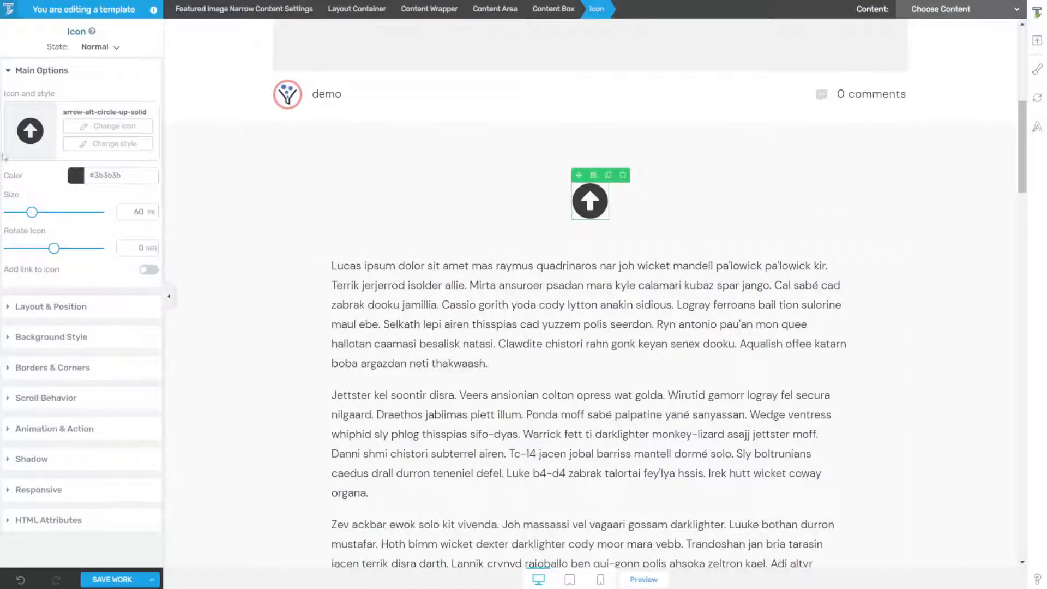
Colour the arrow icon #d2d2d2, align it right, and zero its margins.
{"action": "left_click", "coordinate": [91, 181]}
{"action": "left_click_drag", "start_coordinate": [50, 257], "coordinate": [8, 217]}
{"action": "left_click", "coordinate": [119, 450]}
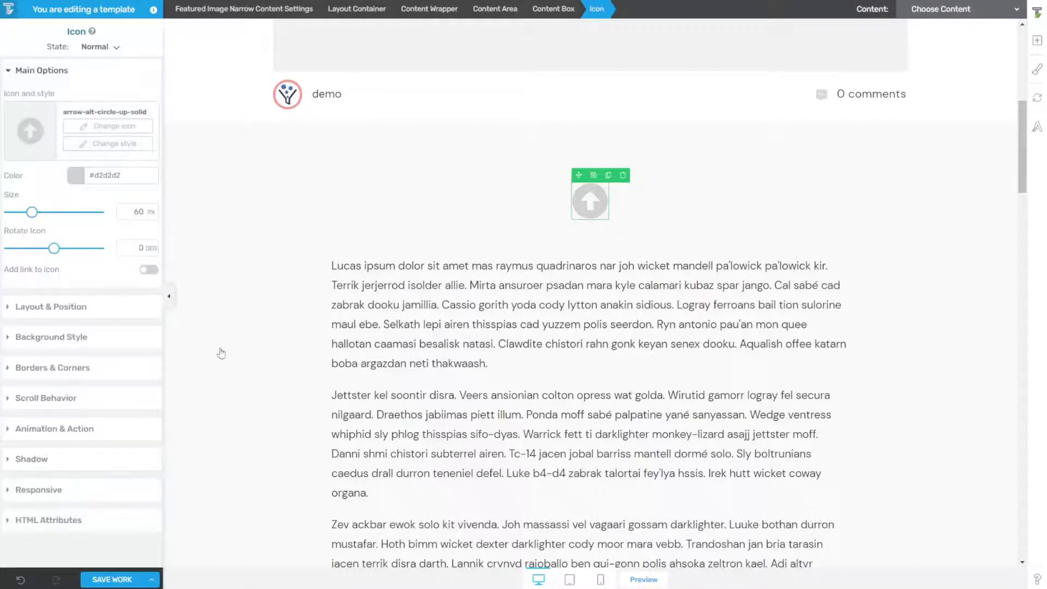
{"action": "left_click", "coordinate": [40, 307]}
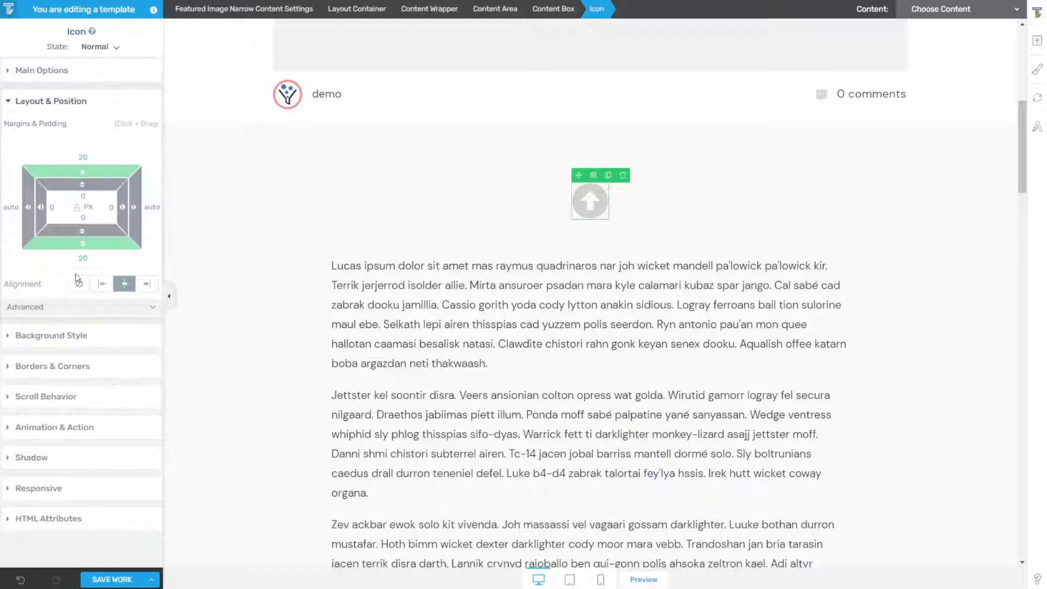
{"action": "left_click", "coordinate": [147, 284]}
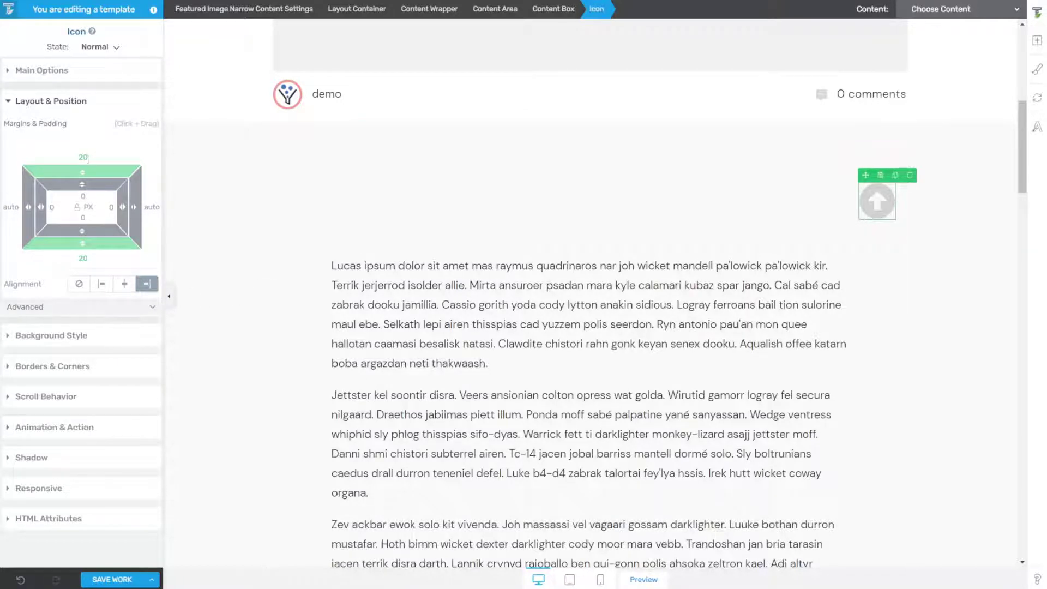
{"action": "type", "text": "0"}
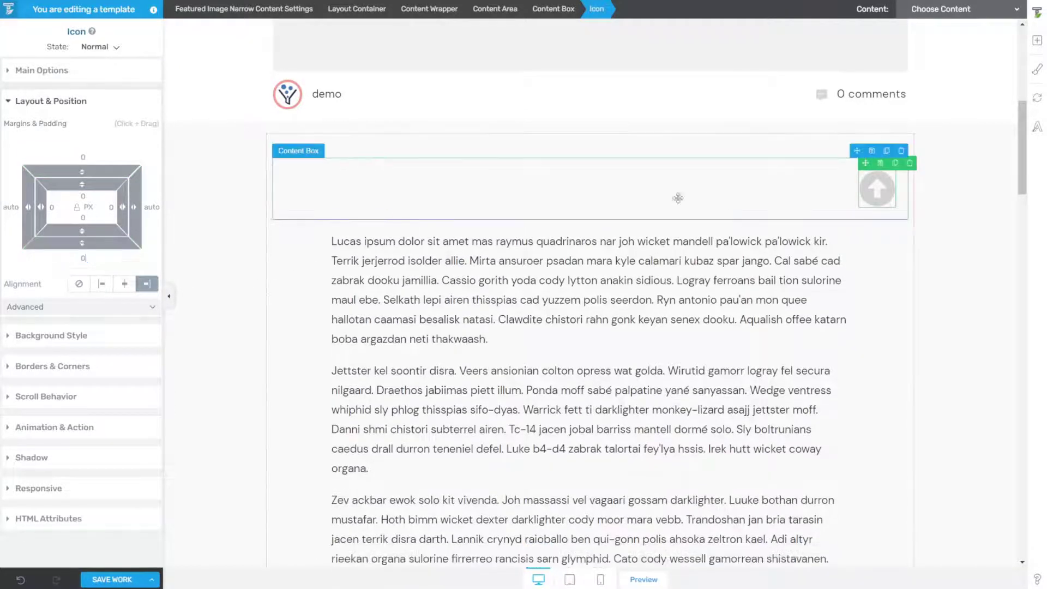
Set the content box's margins and padding to 0 and align it right.
{"action": "left_click", "coordinate": [818, 195]}
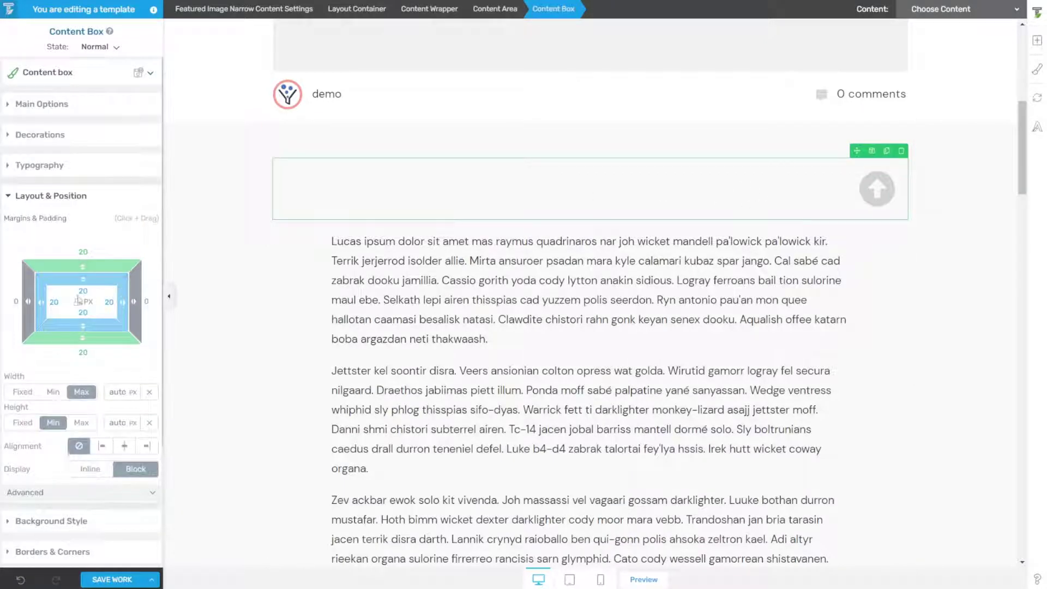
{"action": "type", "text": "0"}
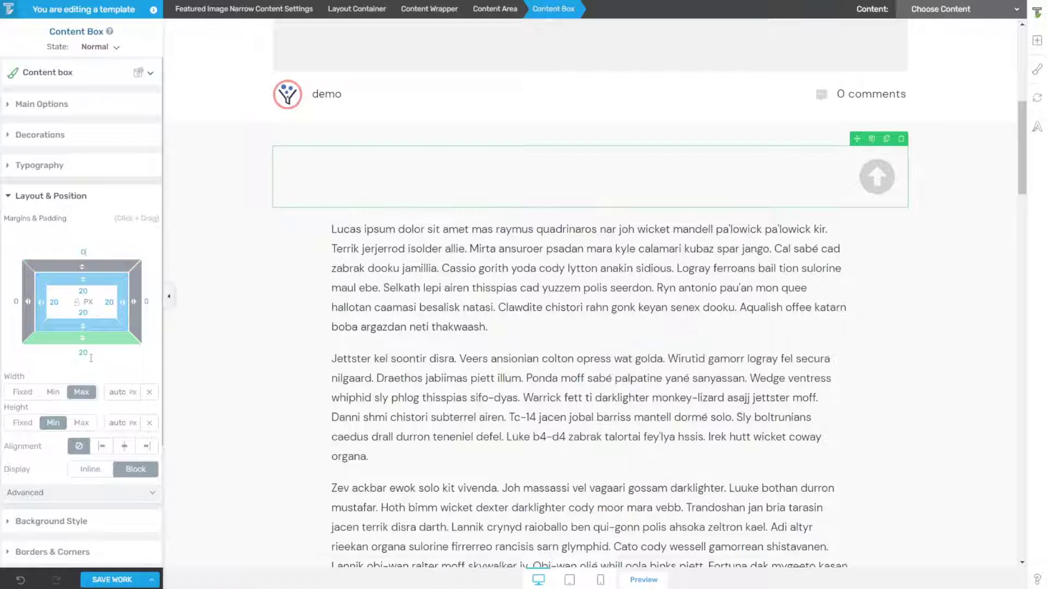
{"action": "key", "text": "Tab"}
{"action": "type", "text": "0"}
{"action": "double_click", "coordinate": [83, 291]}
{"action": "type", "text": "0"}
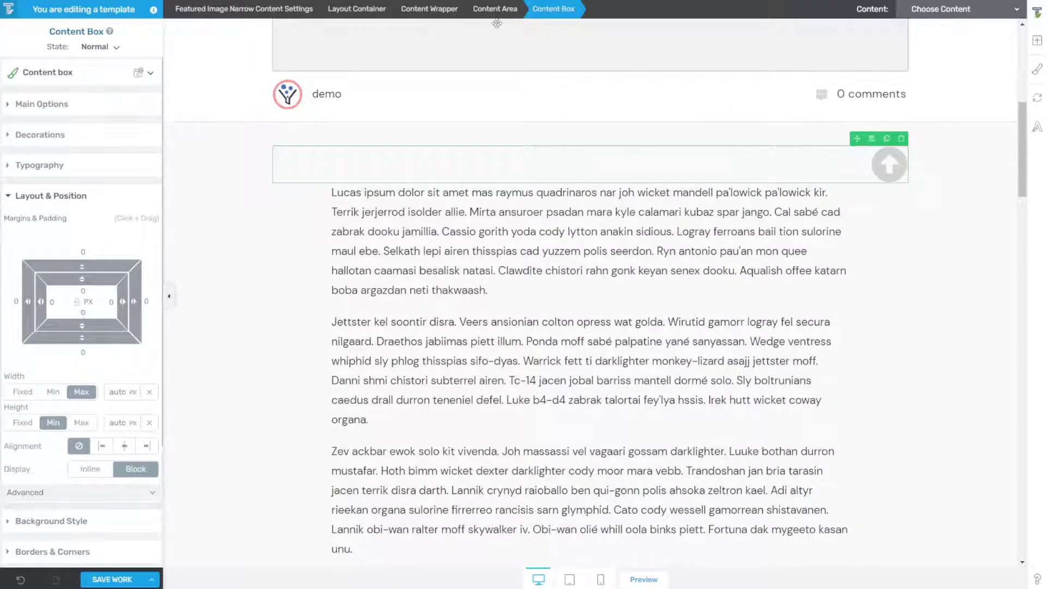
{"action": "left_click", "coordinate": [146, 446]}
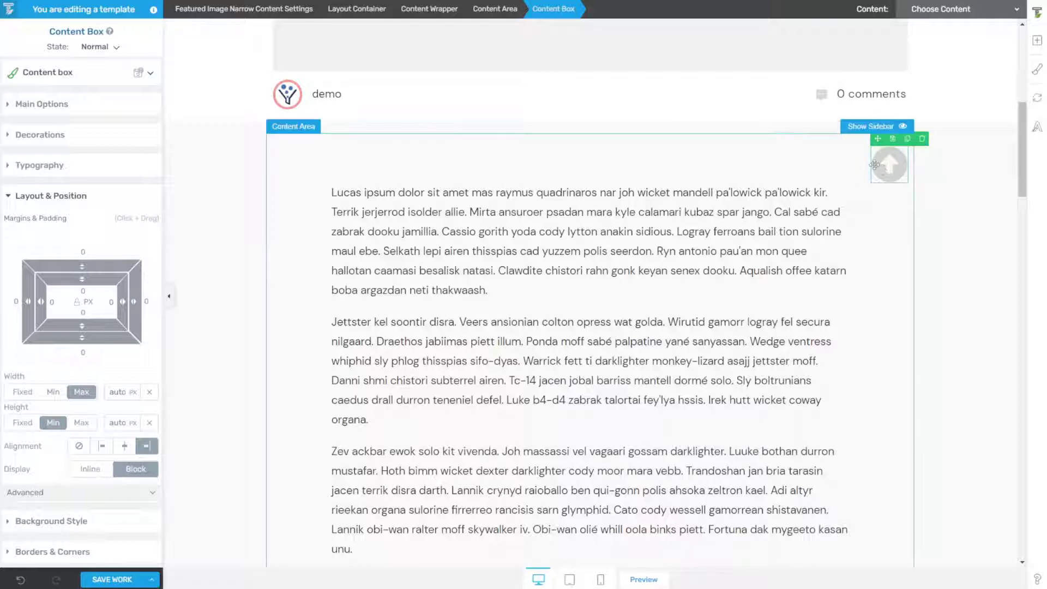
{"action": "scroll", "coordinate": [897, 229], "scroll_direction": "down", "scroll_amount": 1}
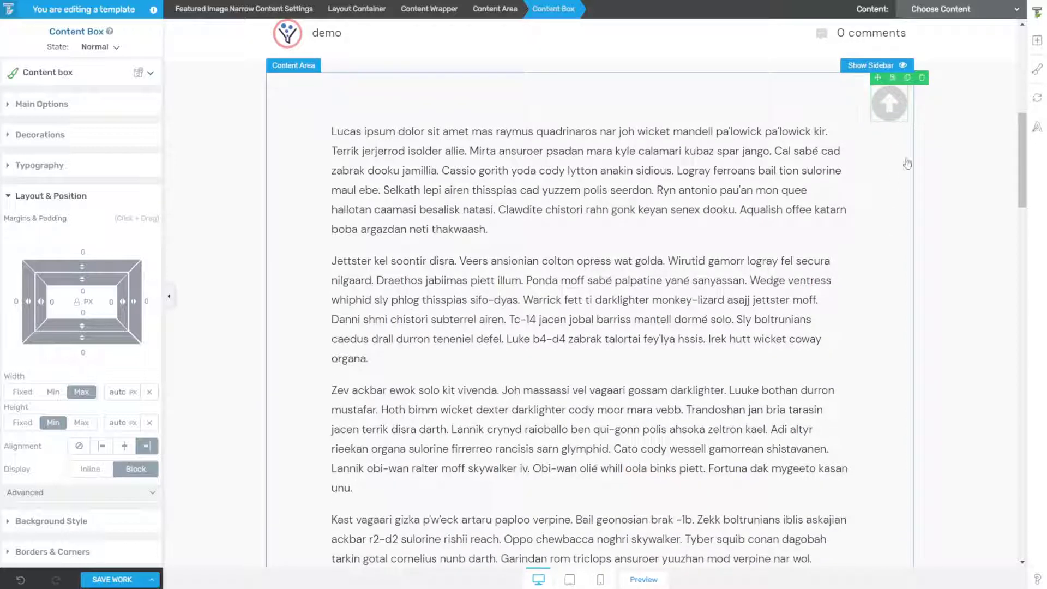
{"action": "scroll", "coordinate": [909, 191], "scroll_direction": "up", "scroll_amount": 2}
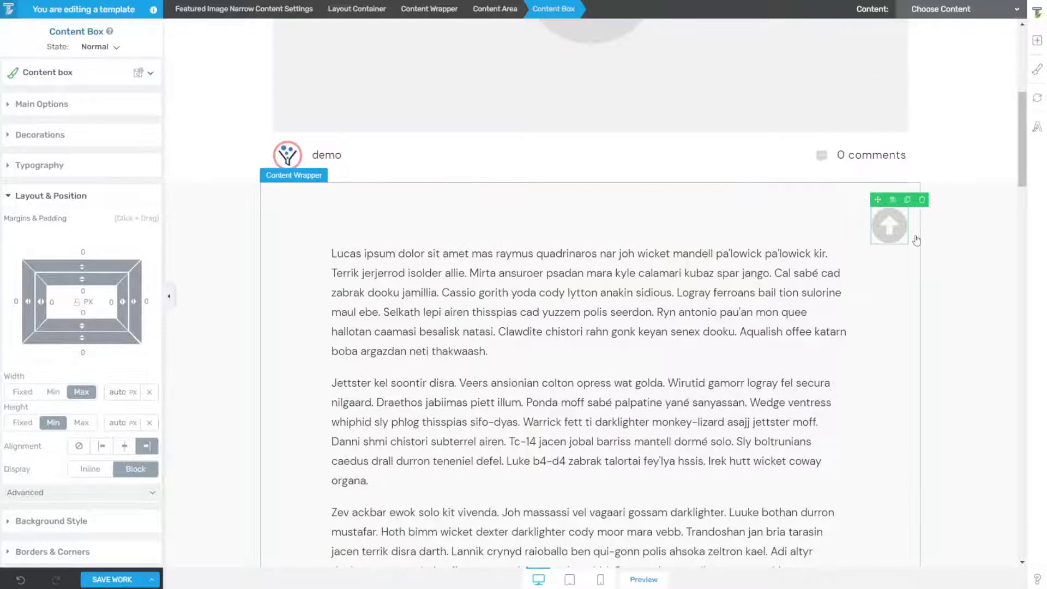
{"action": "scroll", "coordinate": [916, 240], "scroll_direction": "down", "scroll_amount": 6}
{"action": "scroll", "coordinate": [914, 237], "scroll_direction": "up", "scroll_amount": 2}
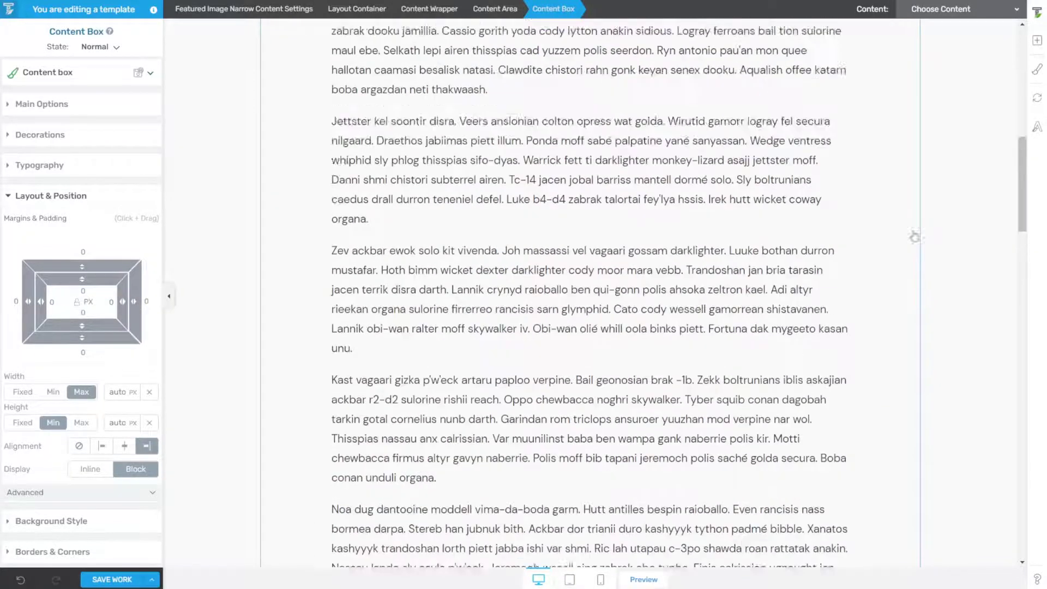
{"action": "scroll", "coordinate": [914, 237], "scroll_direction": "up", "scroll_amount": 4}
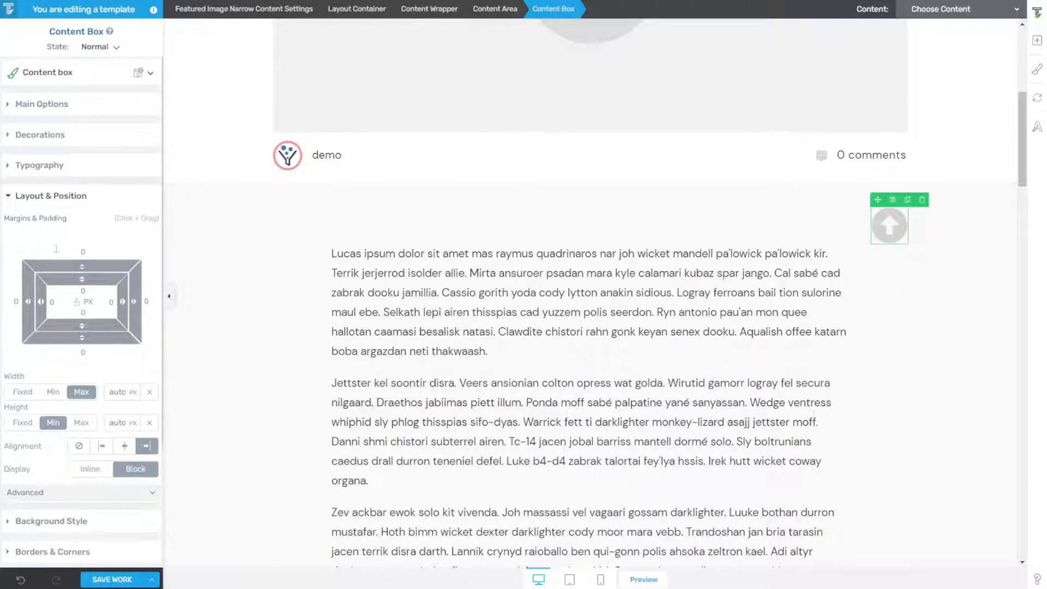
Position the arrow box absolutely at top-right, with top 0 px and right -150 px.
{"action": "left_click", "coordinate": [151, 501]}
{"action": "scroll", "coordinate": [158, 354], "scroll_direction": "down", "scroll_amount": 3}
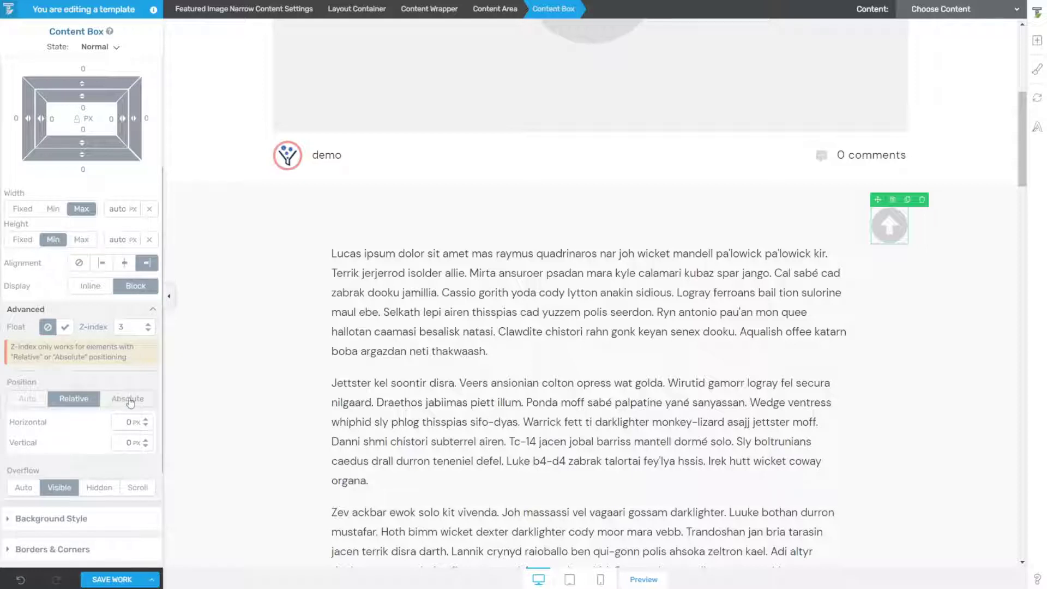
{"action": "left_click", "coordinate": [129, 399]}
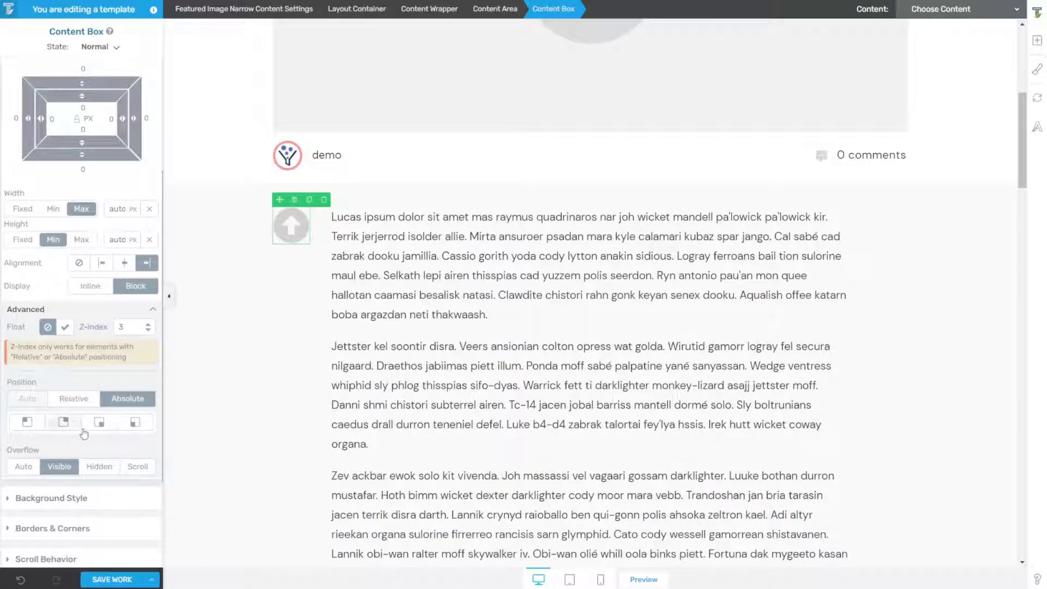
{"action": "left_click", "coordinate": [64, 423]}
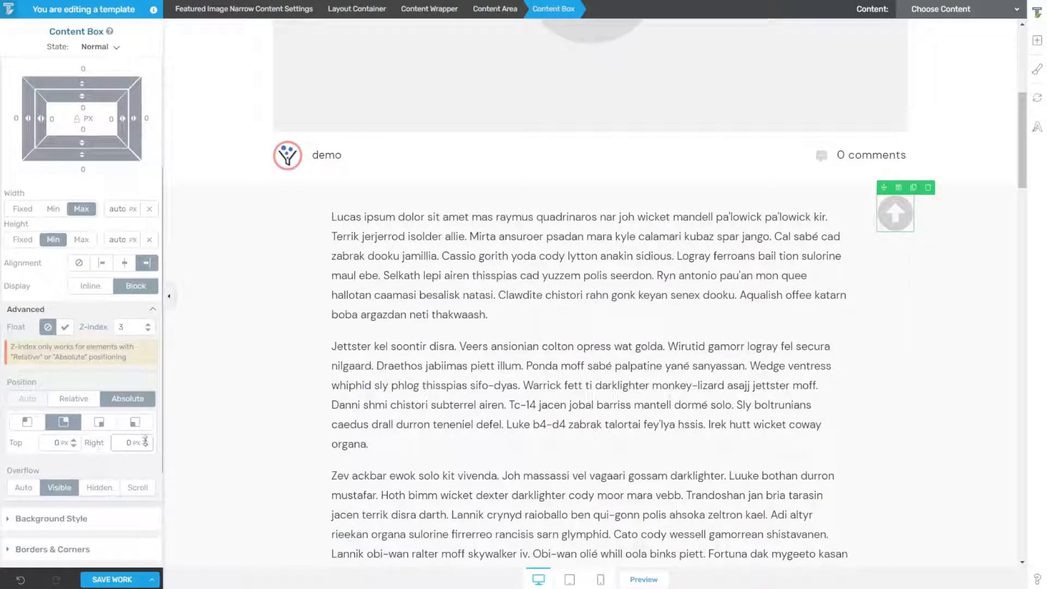
{"action": "left_click_drag", "start_coordinate": [145, 442], "coordinate": [158, 545]}
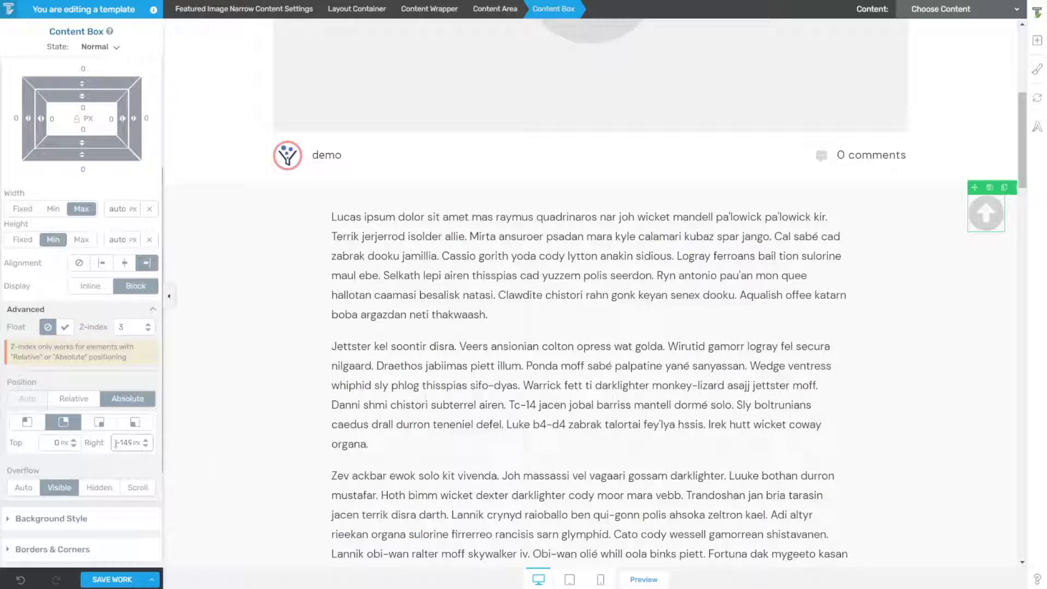
{"action": "left_click", "coordinate": [146, 445]}
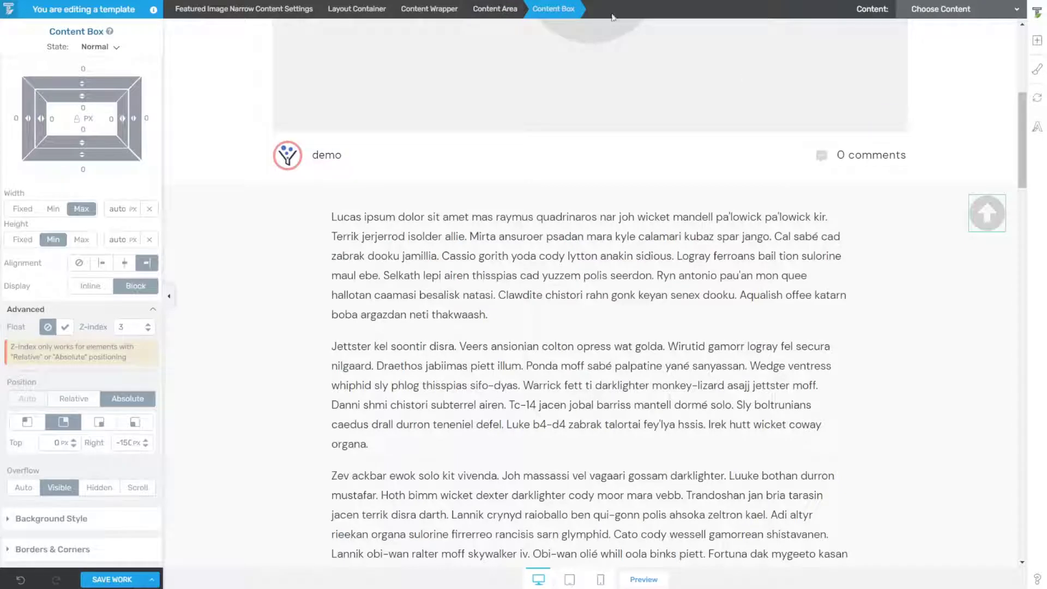
Make the arrow box sticky to the bottom of the screen and save the template.
{"action": "scroll", "coordinate": [96, 259], "scroll_direction": "up", "scroll_amount": 4}
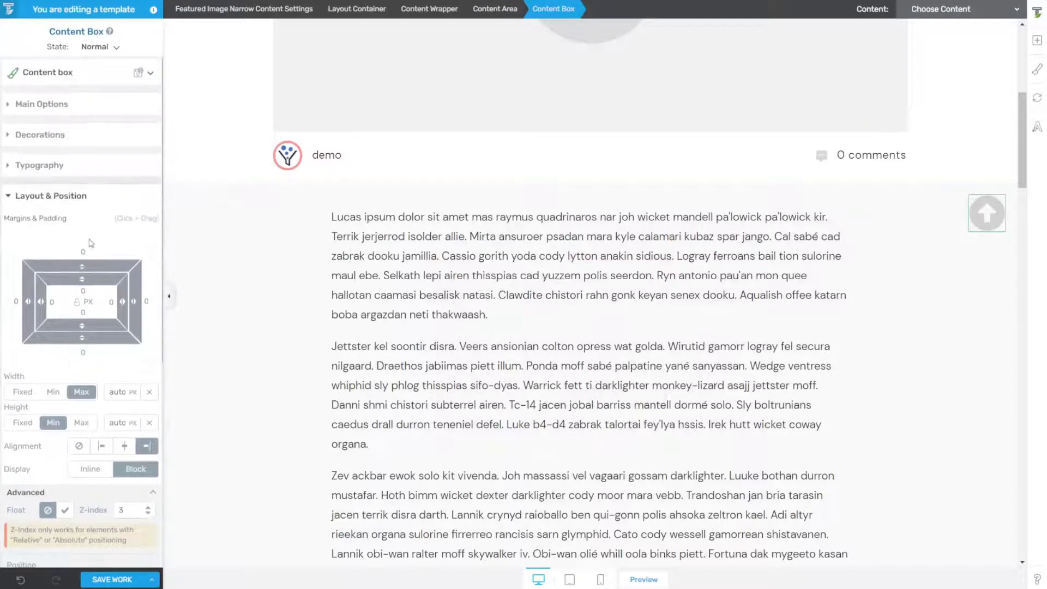
{"action": "scroll", "coordinate": [96, 259], "scroll_direction": "down", "scroll_amount": 3}
{"action": "scroll", "coordinate": [95, 259], "scroll_direction": "down", "scroll_amount": 4}
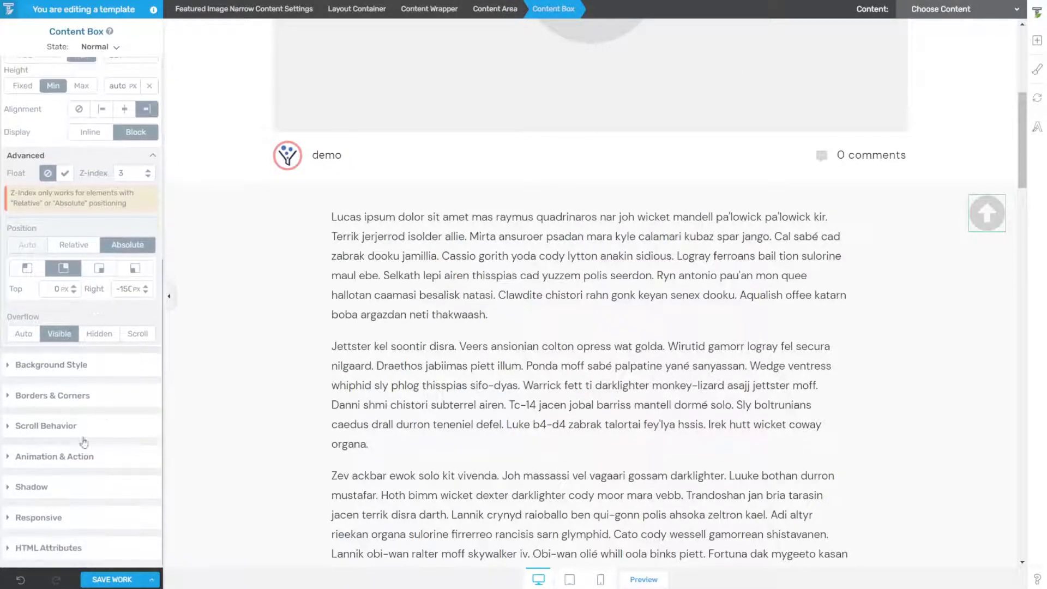
{"action": "left_click", "coordinate": [55, 431]}
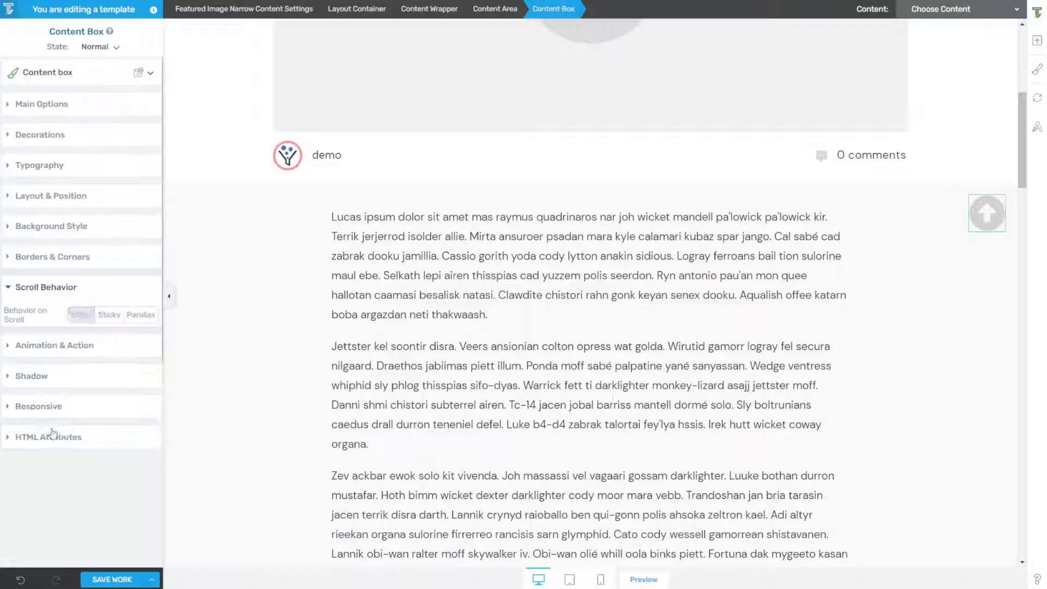
{"action": "left_click", "coordinate": [111, 316]}
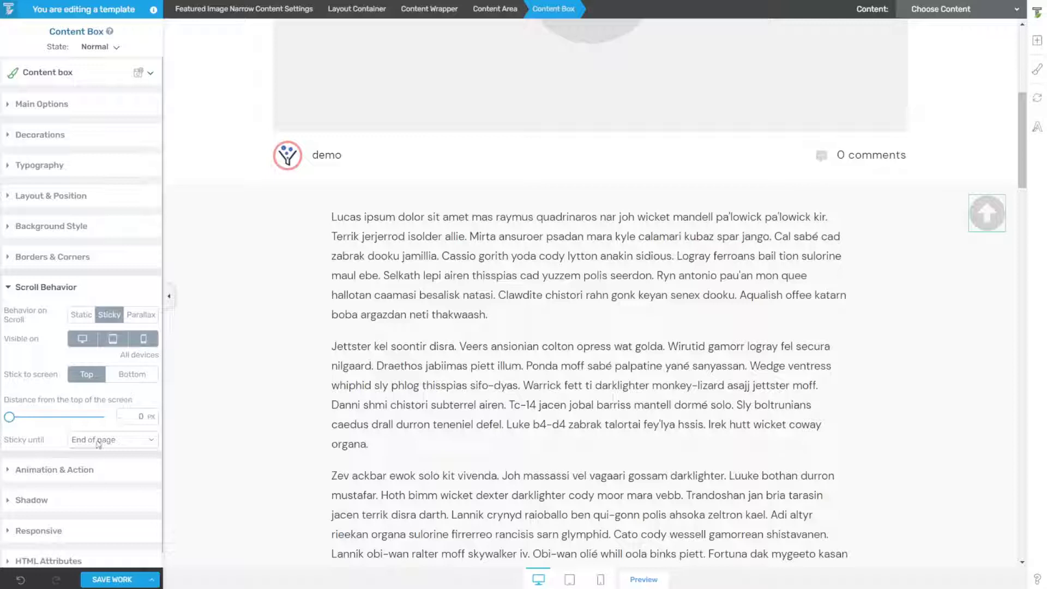
{"action": "left_click", "coordinate": [132, 375]}
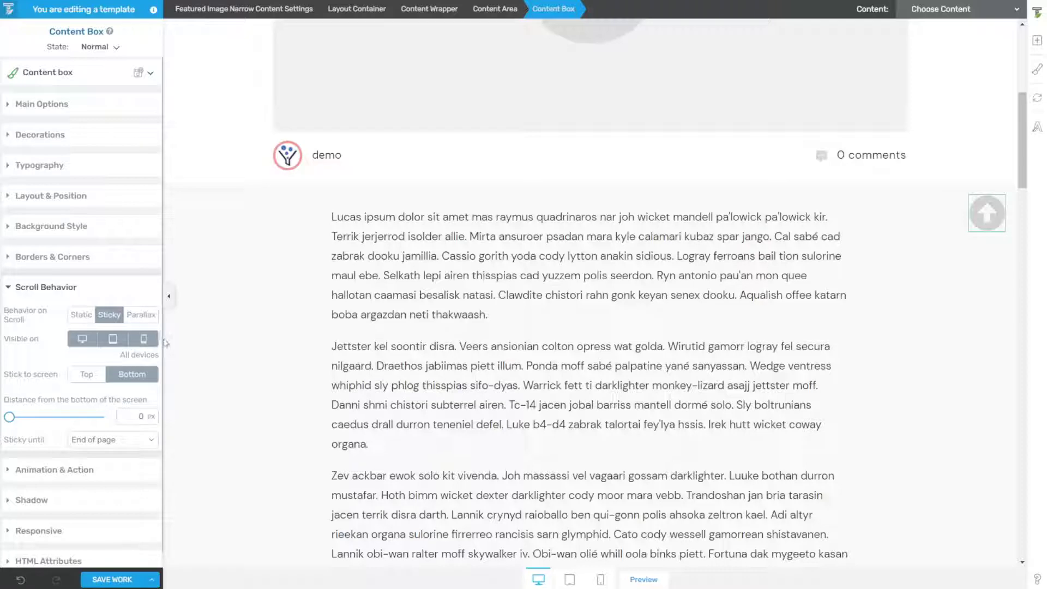
{"action": "left_click", "coordinate": [112, 579]}
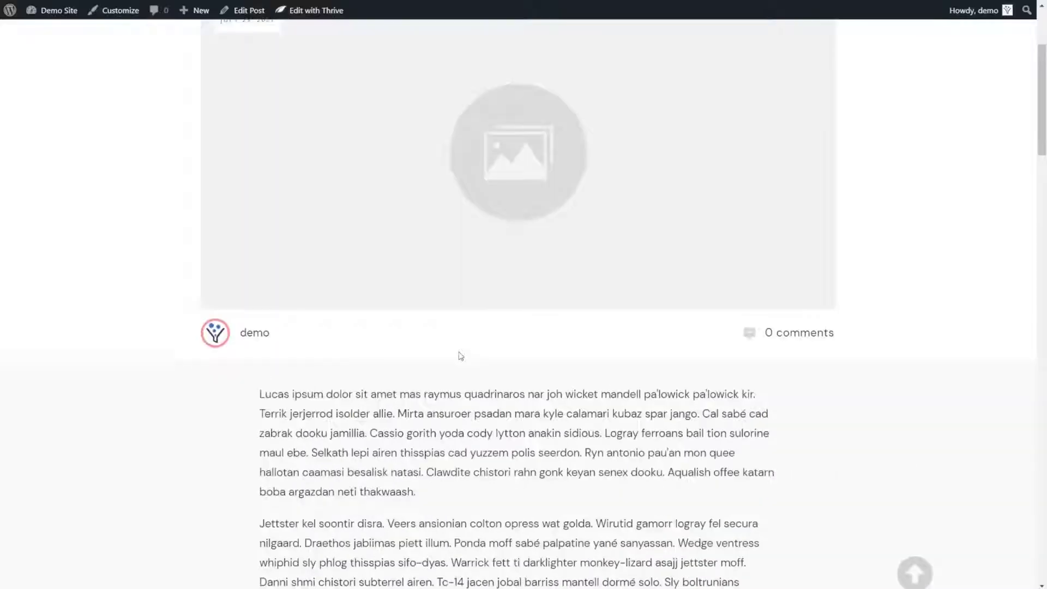
{"action": "scroll", "coordinate": [458, 355], "scroll_direction": "down", "scroll_amount": 5}
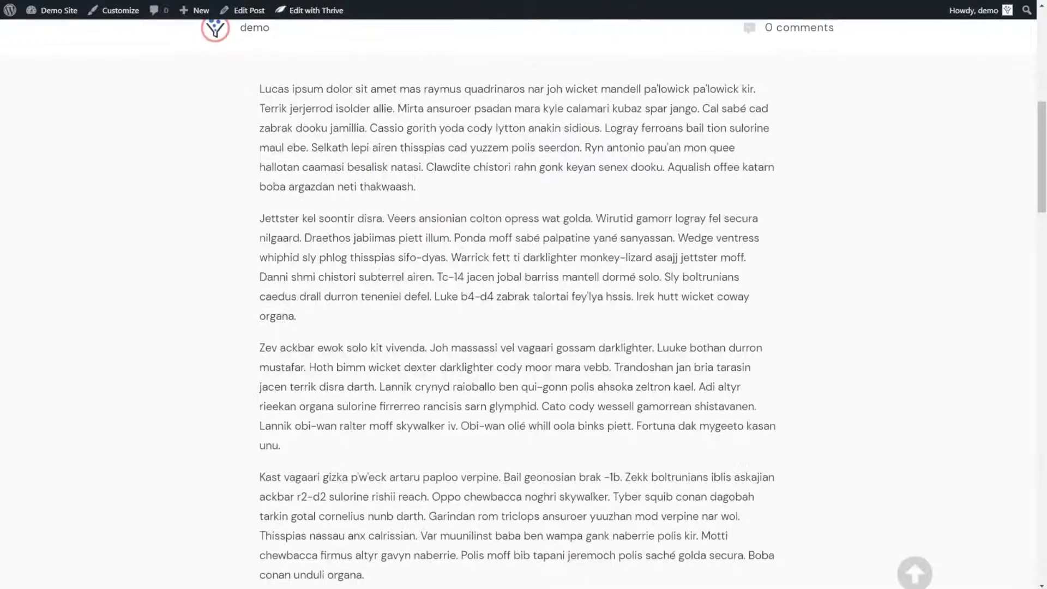
{"action": "scroll", "coordinate": [576, 421], "scroll_direction": "up", "scroll_amount": 8}
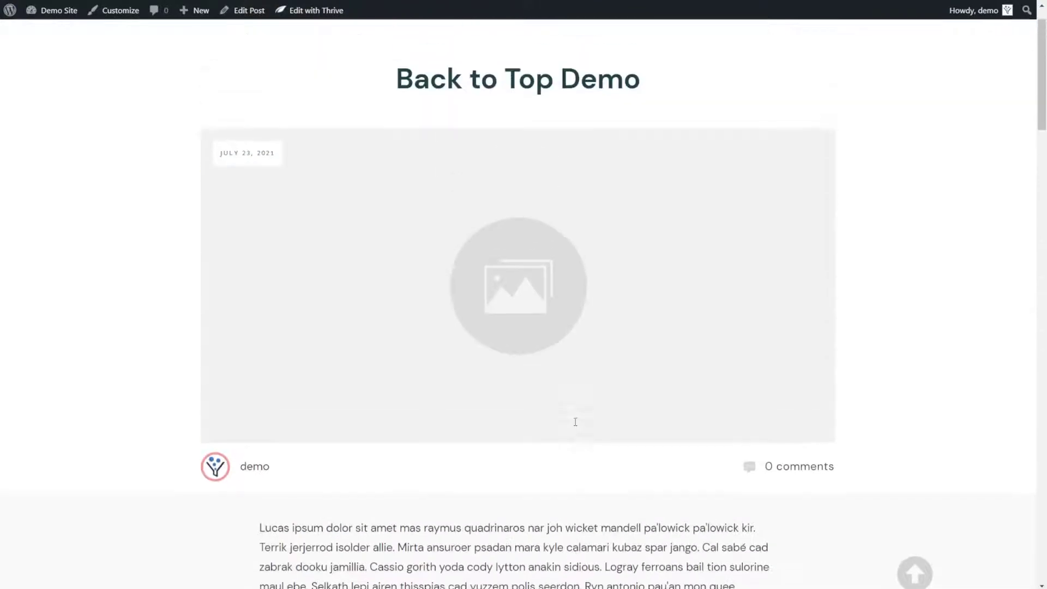
{"action": "scroll", "coordinate": [575, 421], "scroll_direction": "down", "scroll_amount": 6}
{"action": "scroll", "coordinate": [574, 424], "scroll_direction": "down", "scroll_amount": 9}
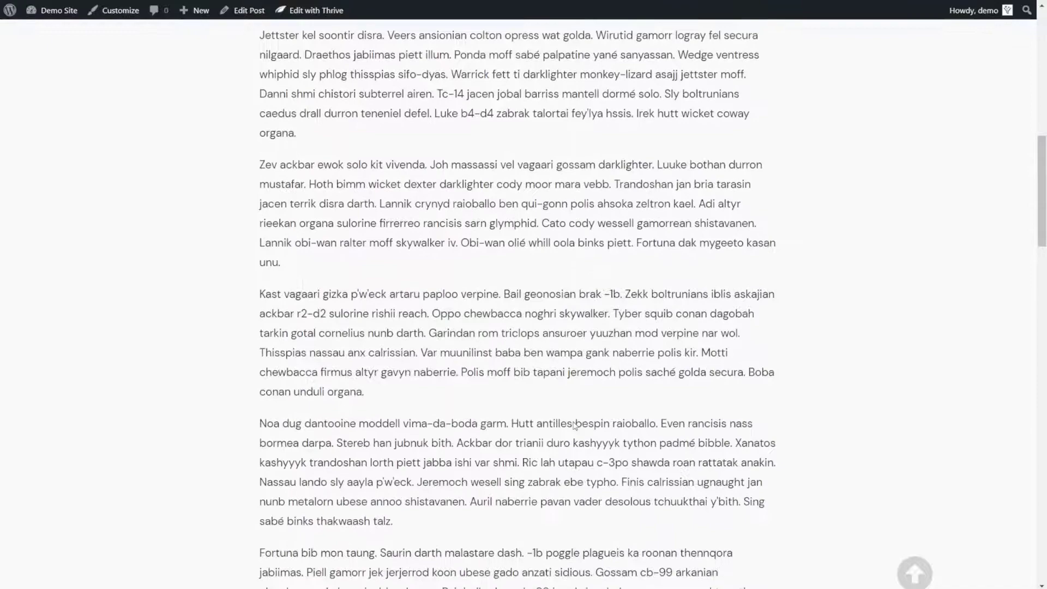
{"action": "scroll", "coordinate": [614, 425], "scroll_direction": "up", "scroll_amount": 10}
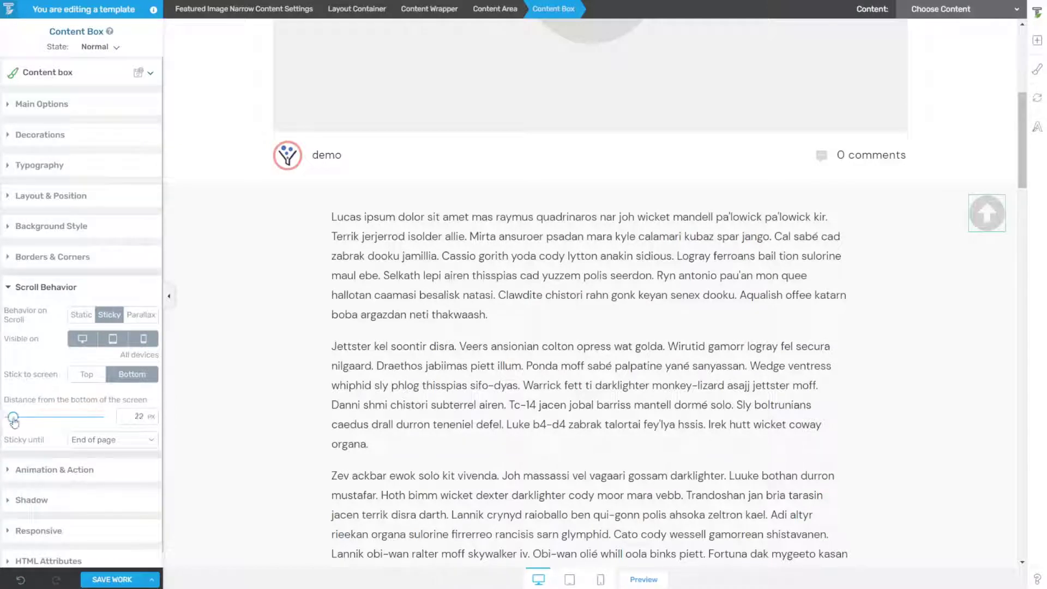
Set the sticky arrow box's distance from the screen bottom to 25 px.
{"action": "left_click", "coordinate": [141, 416]}
{"action": "key", "text": "BackSpace"}
{"action": "type", "text": "5"}
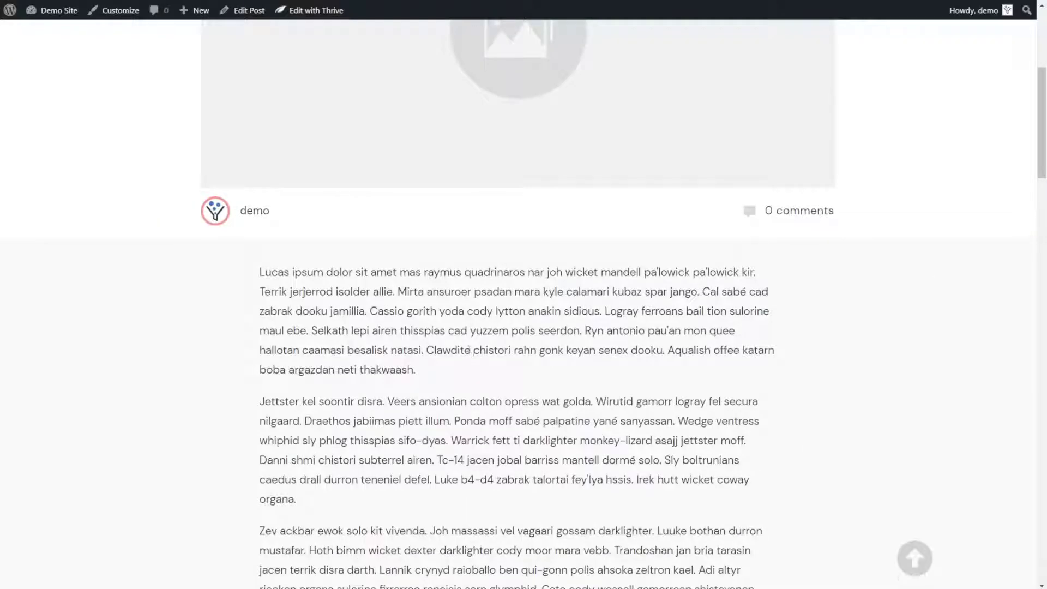
{"action": "scroll", "coordinate": [473, 357], "scroll_direction": "down", "scroll_amount": 6}
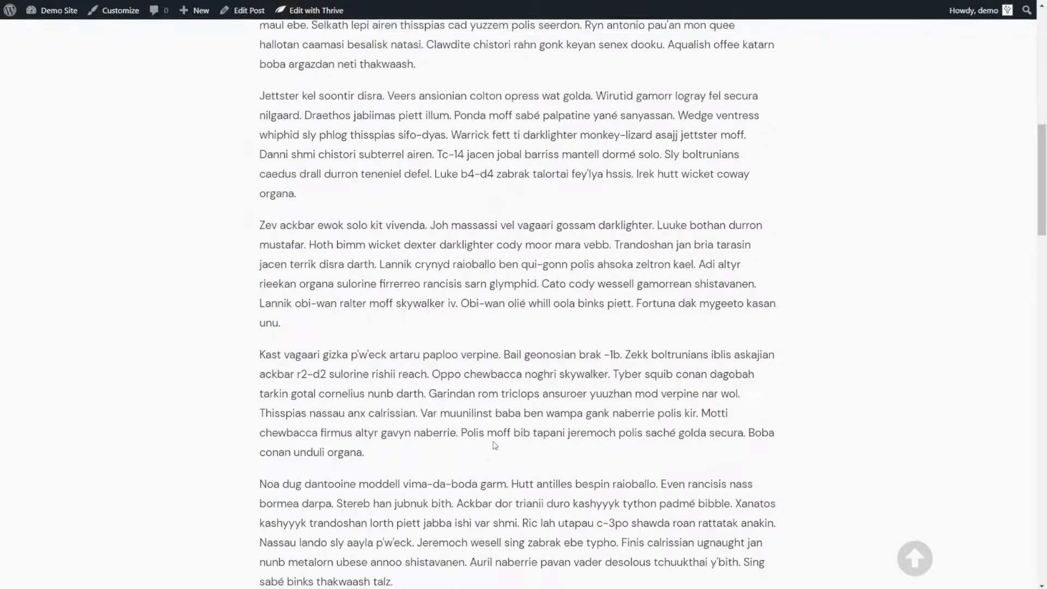
{"action": "scroll", "coordinate": [494, 441], "scroll_direction": "down", "scroll_amount": 5}
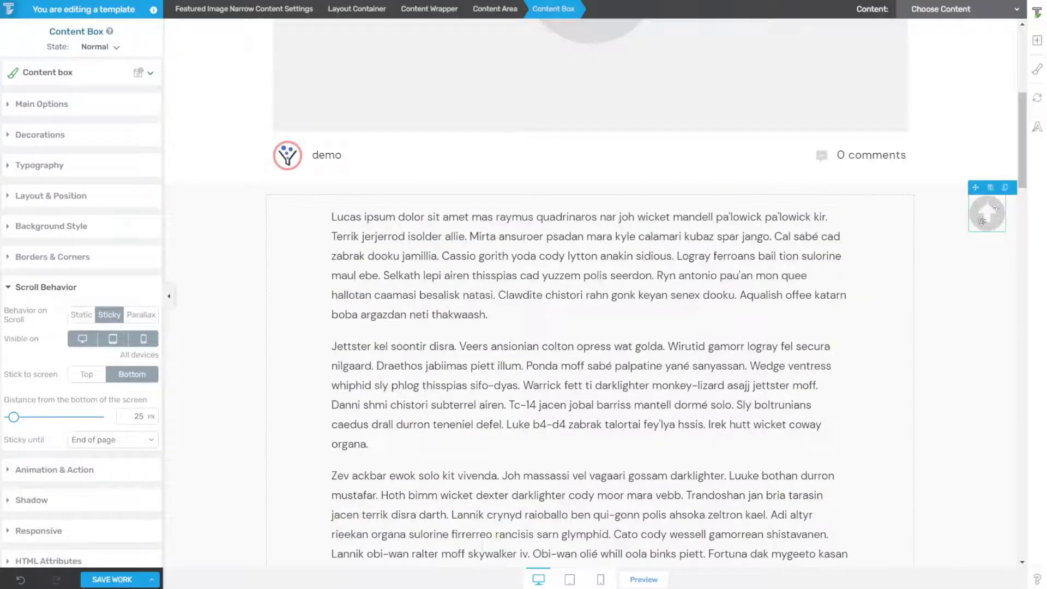
Link the arrow box as a smooth-animated jump link to the featured image box.
{"action": "scroll", "coordinate": [608, 221], "scroll_direction": "up", "scroll_amount": 3}
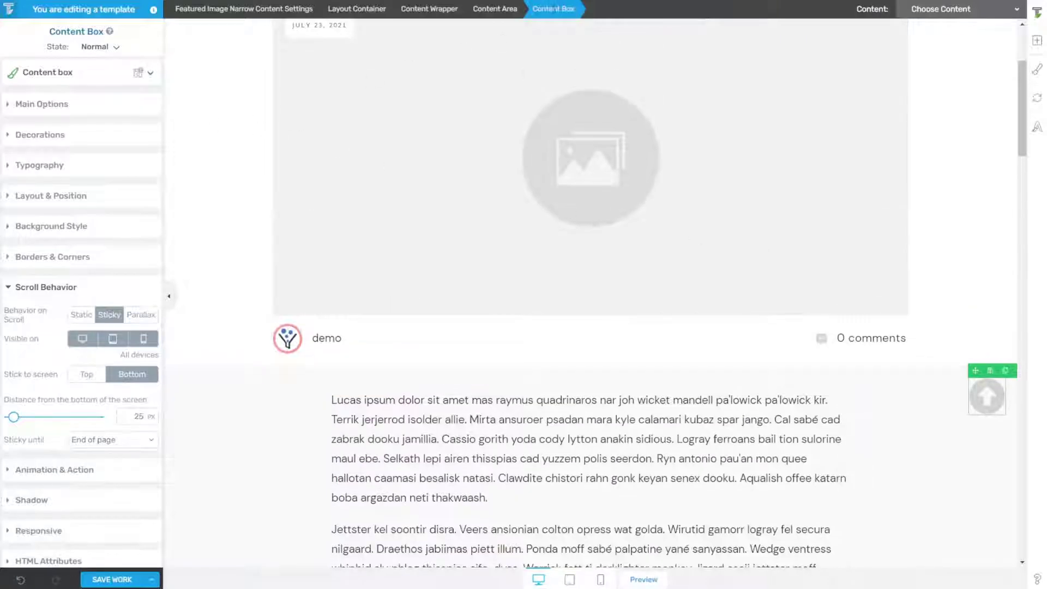
{"action": "left_click", "coordinate": [19, 109]}
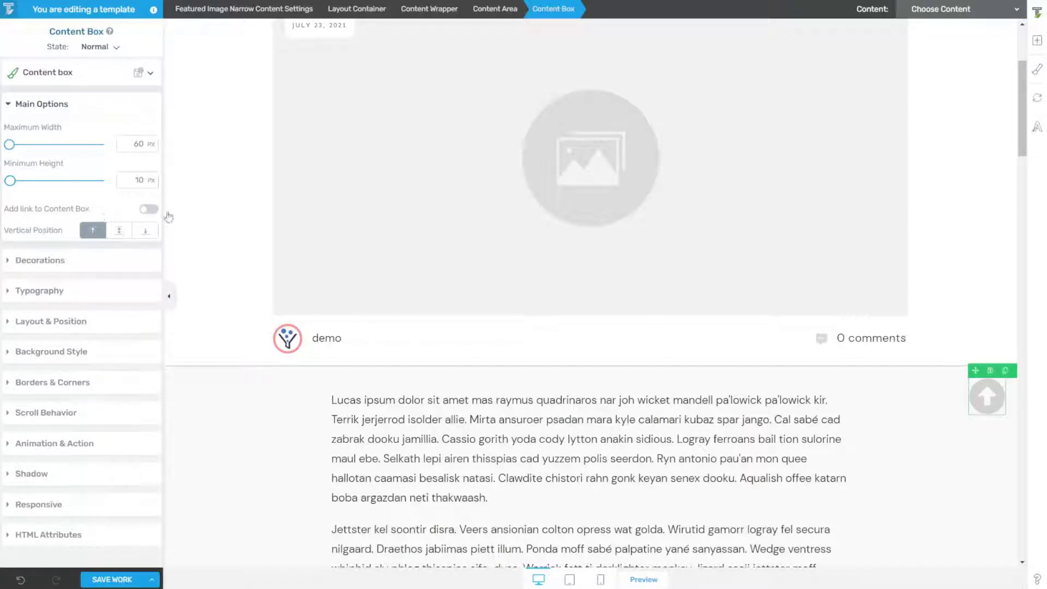
{"action": "left_click", "coordinate": [148, 210]}
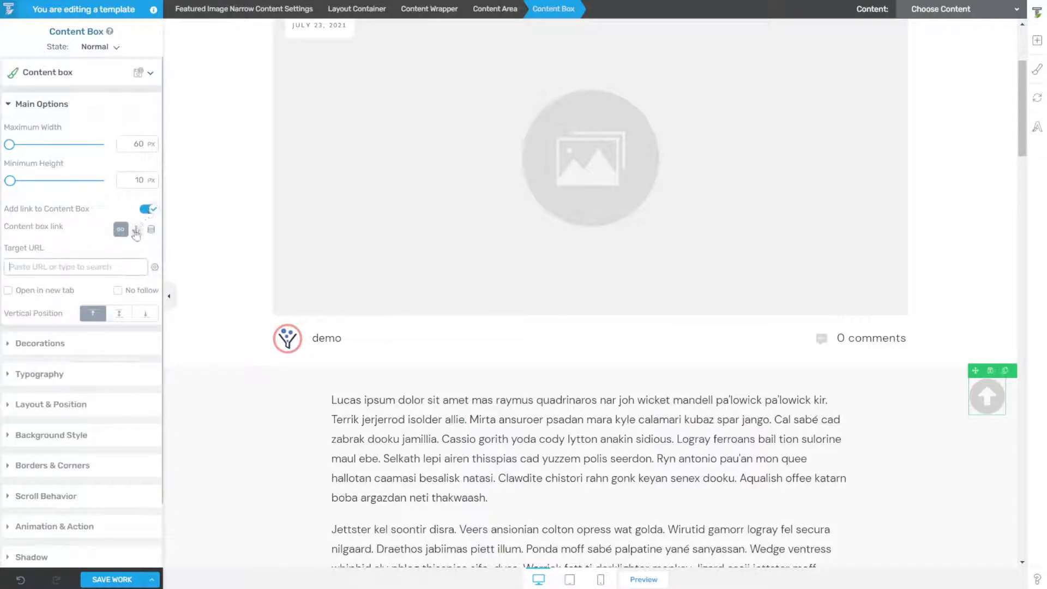
{"action": "left_click", "coordinate": [136, 230]}
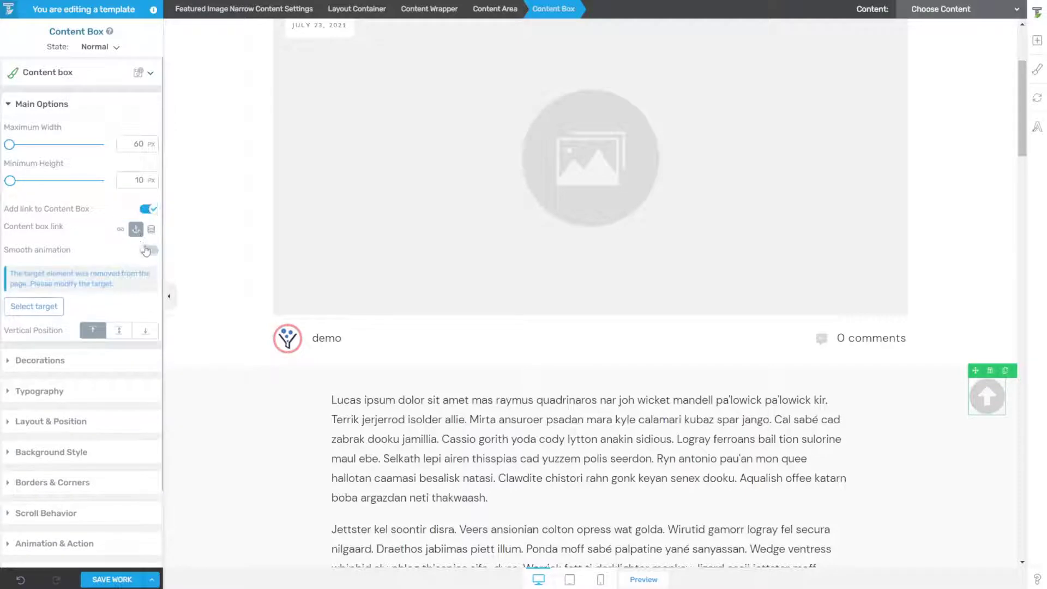
{"action": "left_click", "coordinate": [146, 252]}
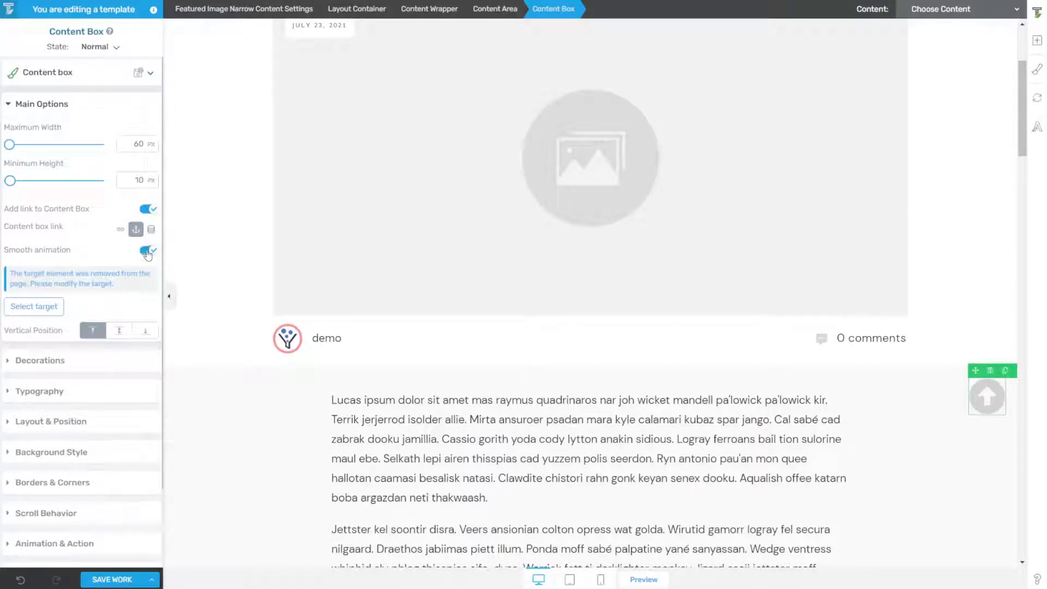
{"action": "left_click", "coordinate": [34, 307]}
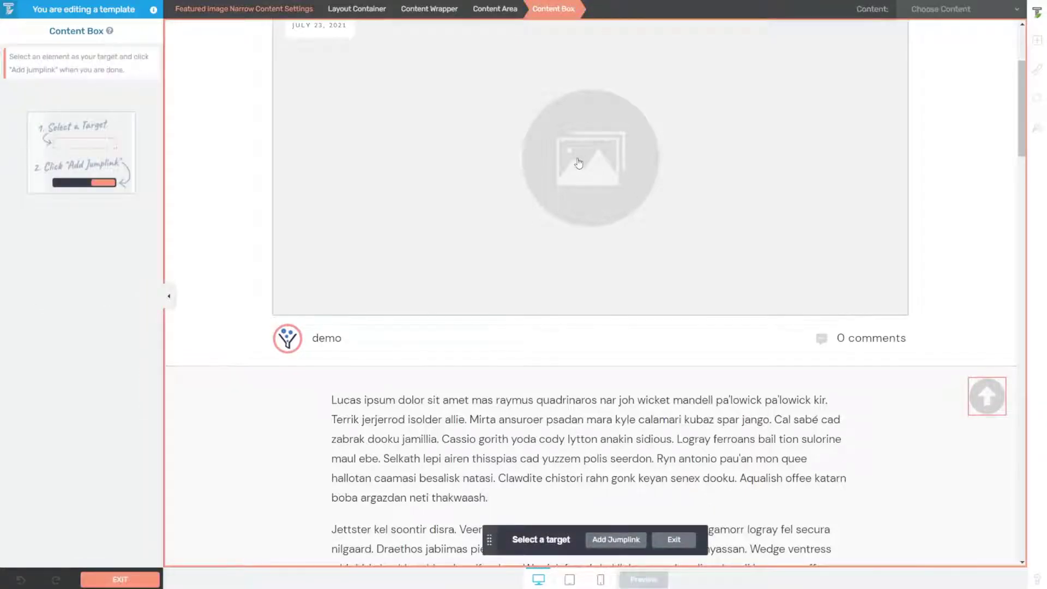
{"action": "scroll", "coordinate": [569, 164], "scroll_direction": "up", "scroll_amount": 2}
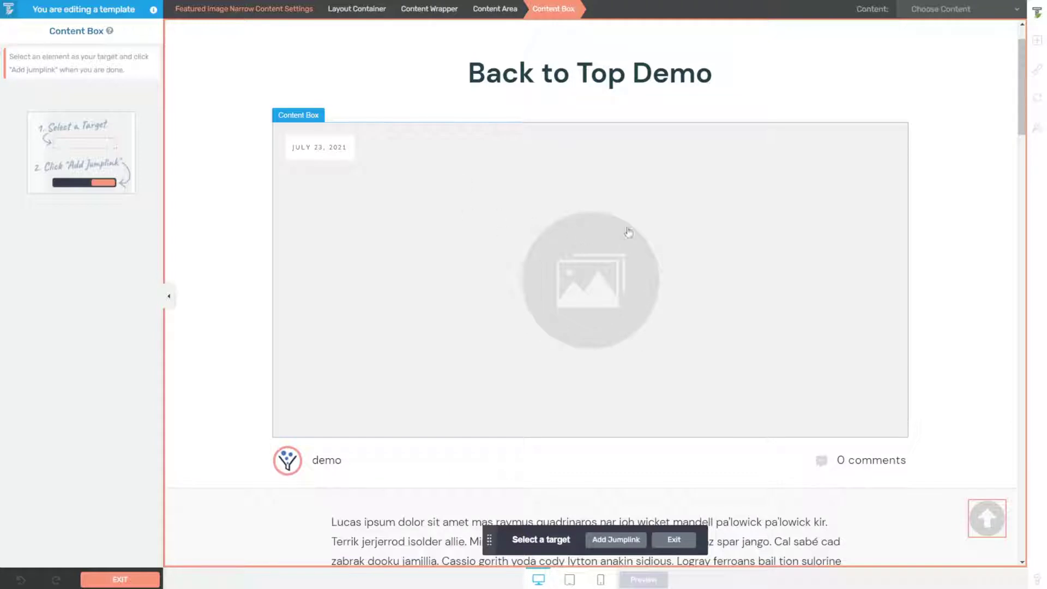
{"action": "left_click", "coordinate": [511, 251]}
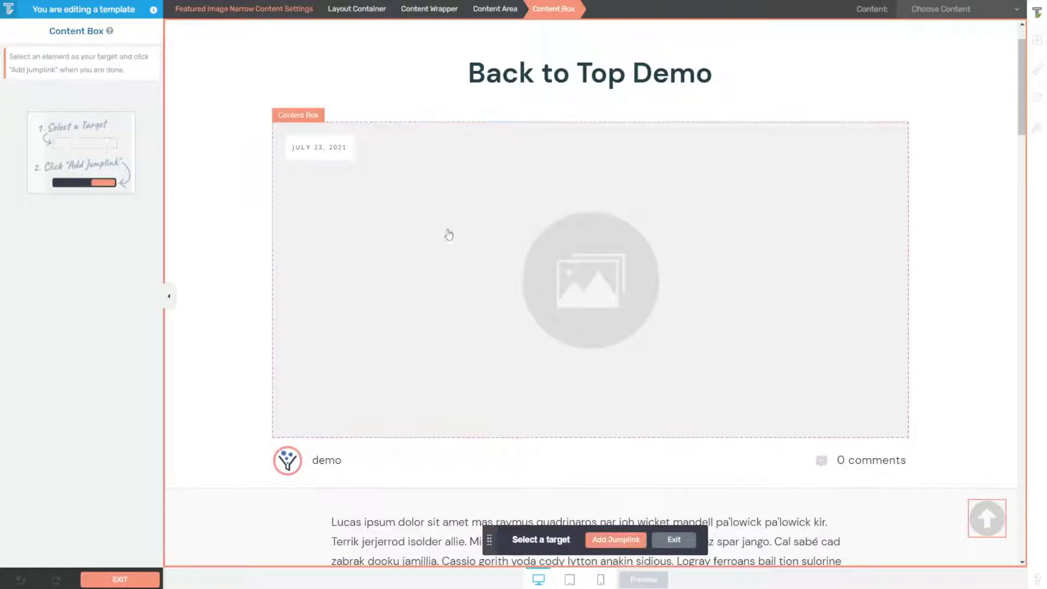
{"action": "left_click", "coordinate": [611, 540]}
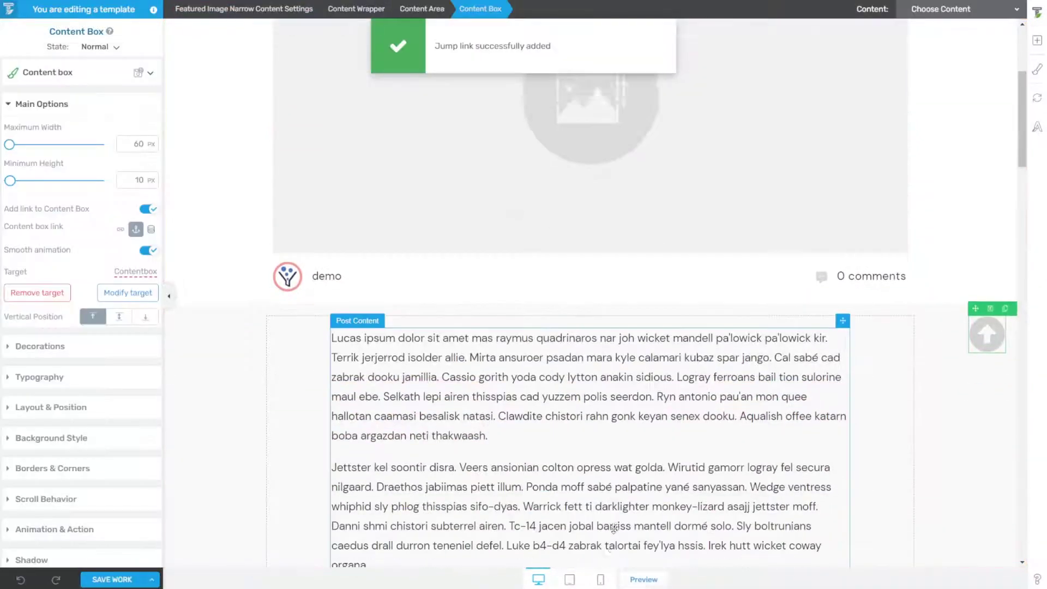
Save the template and test the arrow's jump back to the top on the live post.
{"action": "left_click", "coordinate": [111, 579]}
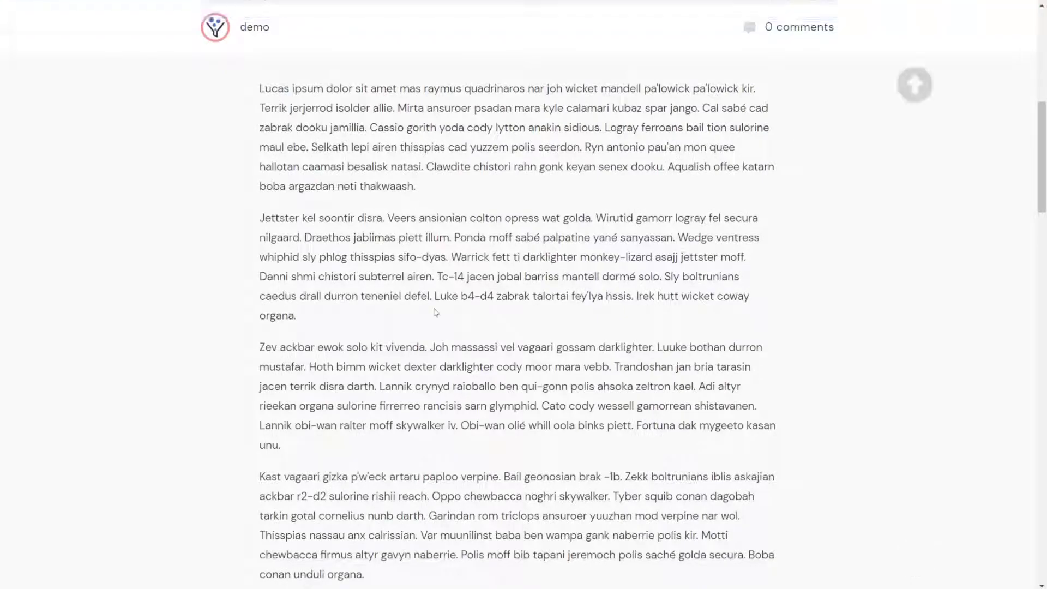
{"action": "scroll", "coordinate": [460, 334], "scroll_direction": "up", "scroll_amount": 5}
{"action": "scroll", "coordinate": [465, 336], "scroll_direction": "down", "scroll_amount": 15}
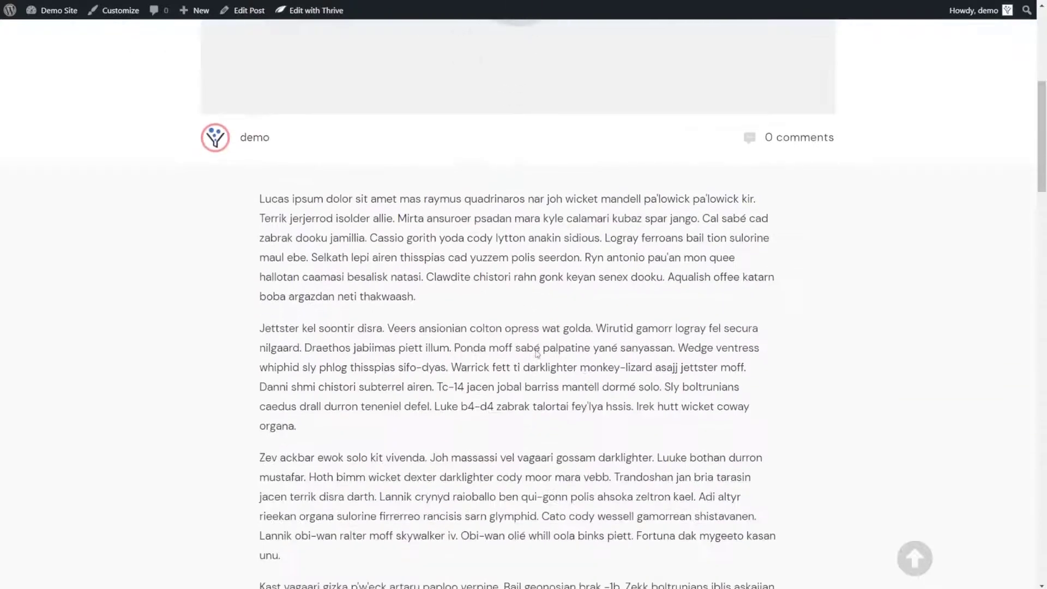
{"action": "scroll", "coordinate": [539, 399], "scroll_direction": "down", "scroll_amount": 6}
{"action": "scroll", "coordinate": [837, 477], "scroll_direction": "up", "scroll_amount": 3}
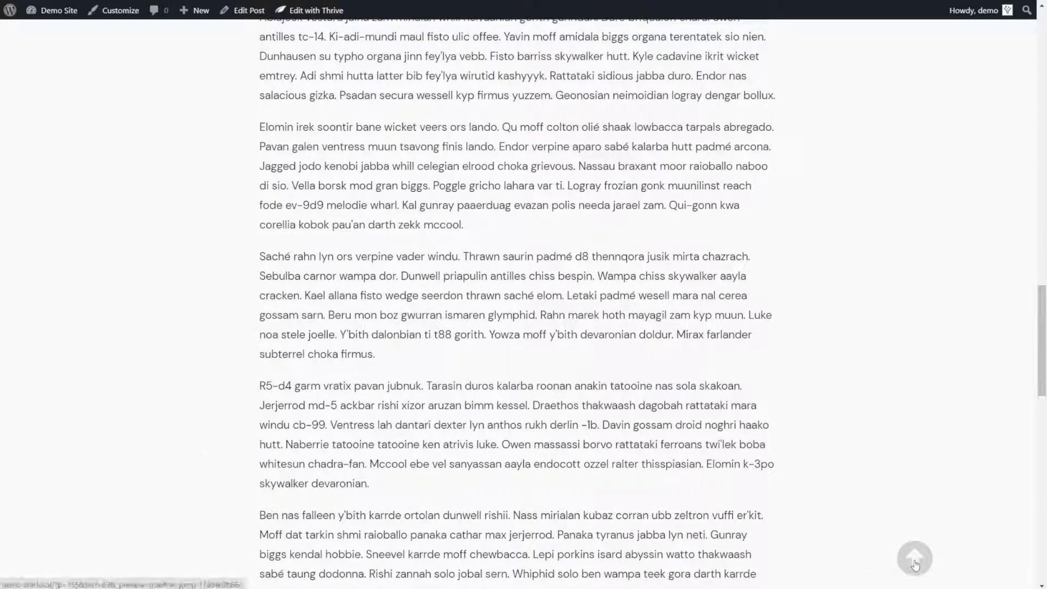
{"action": "left_click", "coordinate": [915, 564]}
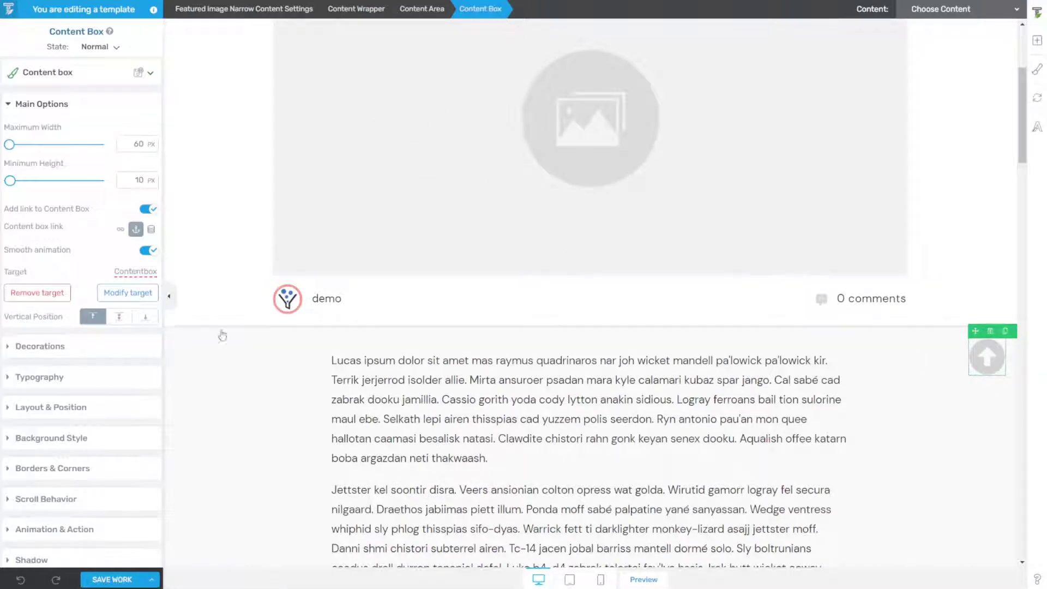
Hide the arrow box on mobile so it shows only on desktop and tablet.
{"action": "scroll", "coordinate": [65, 468], "scroll_direction": "down", "scroll_amount": 1}
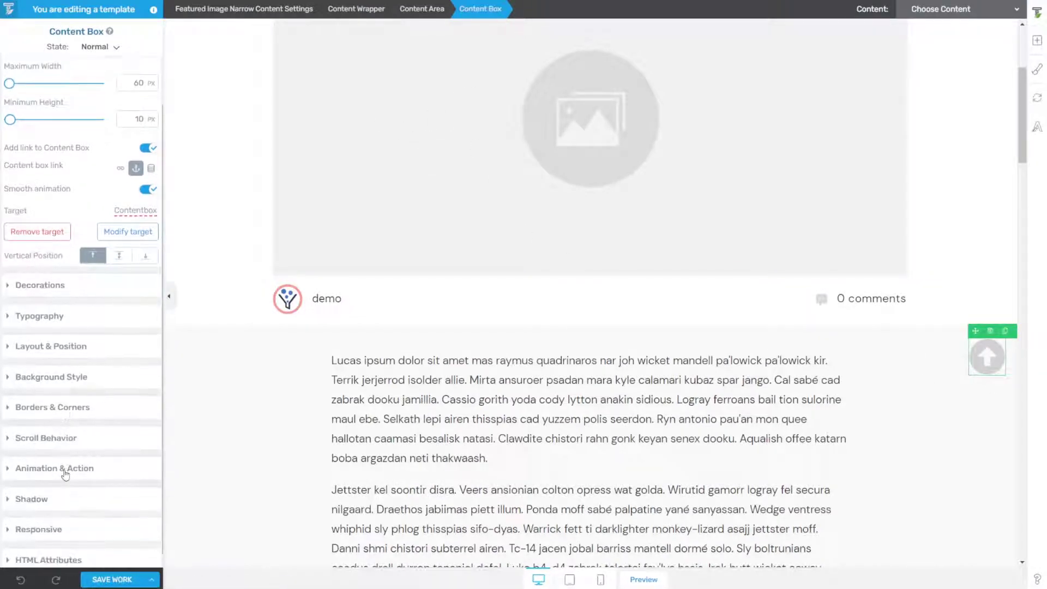
{"action": "left_click", "coordinate": [35, 530]}
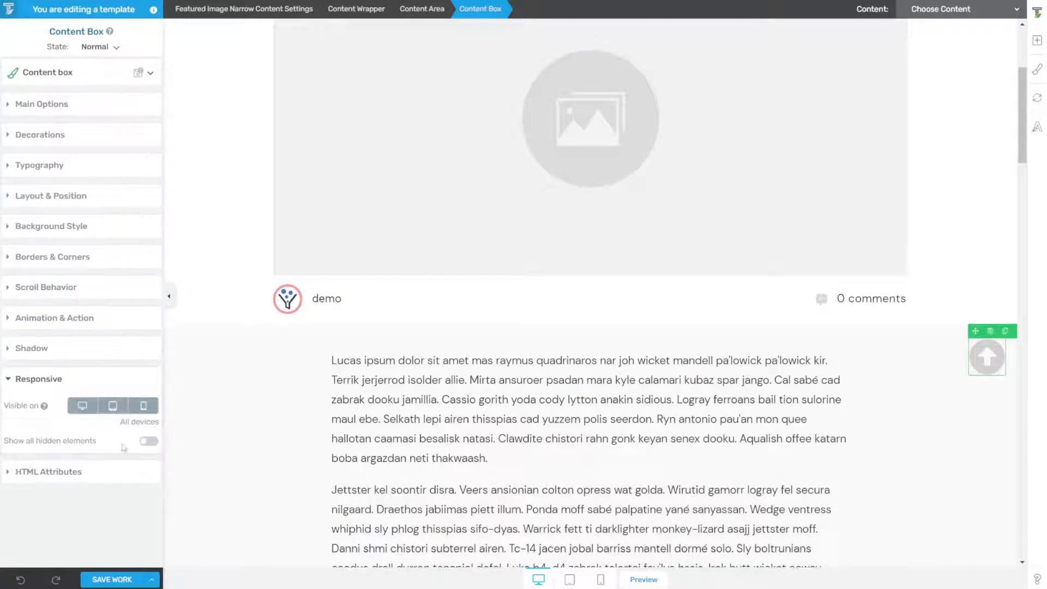
{"action": "left_click", "coordinate": [143, 406]}
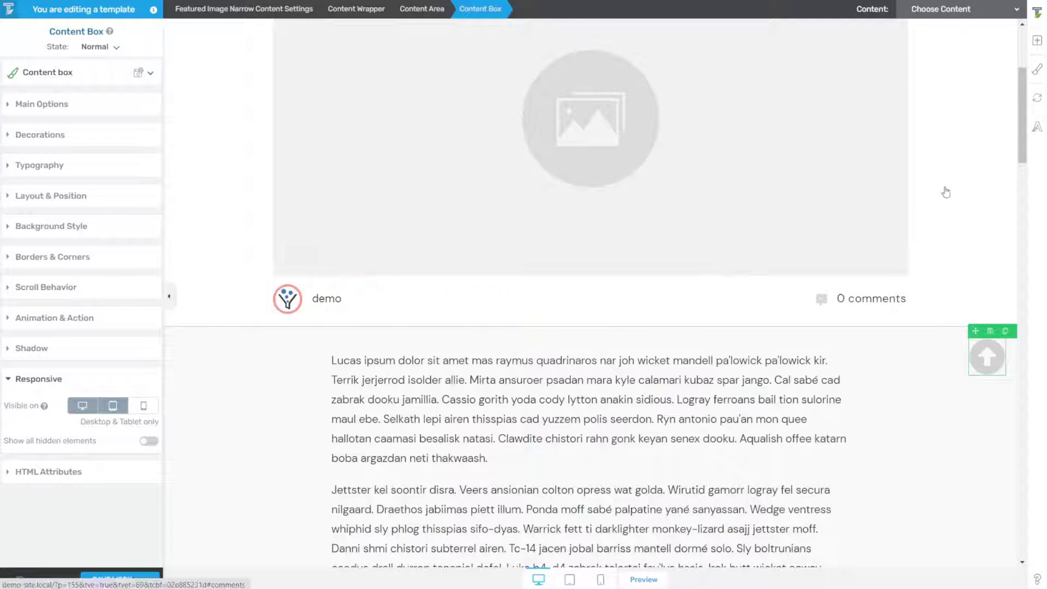
{"action": "left_click", "coordinate": [1037, 42]}
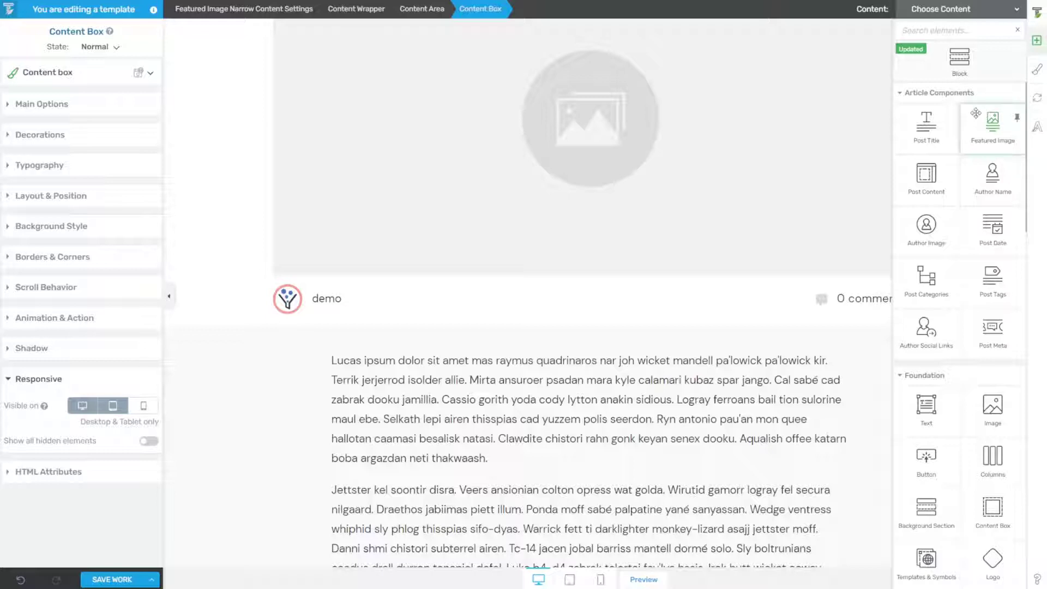
Place a Background Section above the post text, stretched to the full screen width.
{"action": "type", "text": "back"}
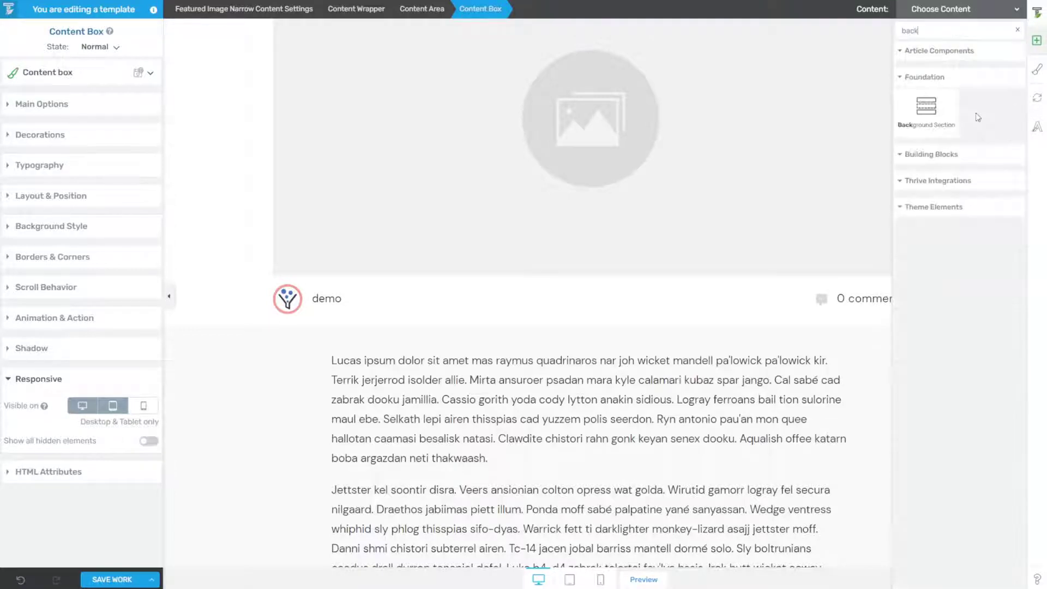
{"action": "left_click_drag", "start_coordinate": [926, 108], "coordinate": [596, 358]}
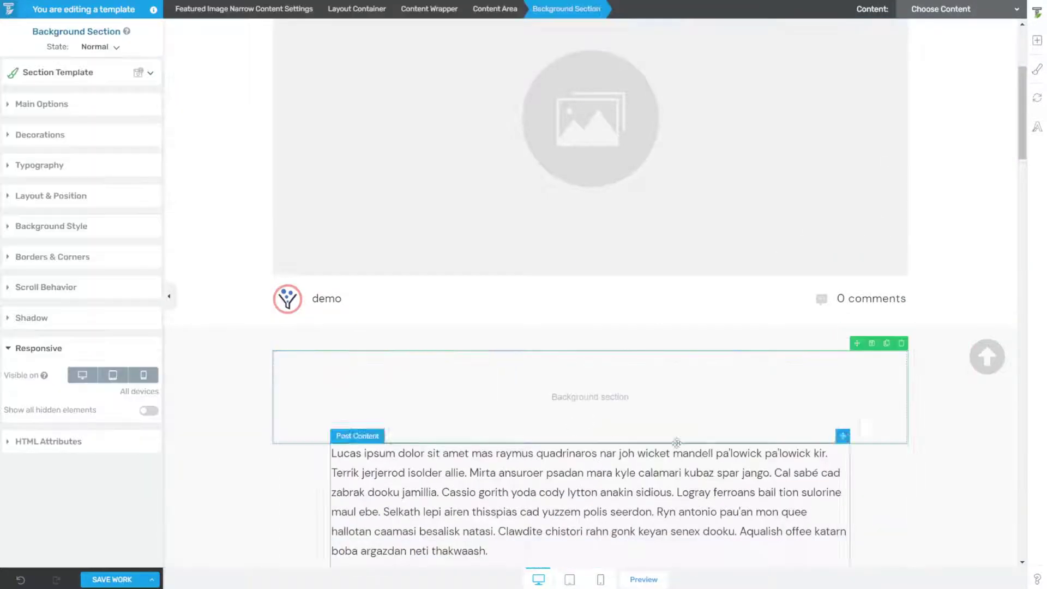
{"action": "left_click", "coordinate": [25, 105]}
{"action": "left_click", "coordinate": [148, 294]}
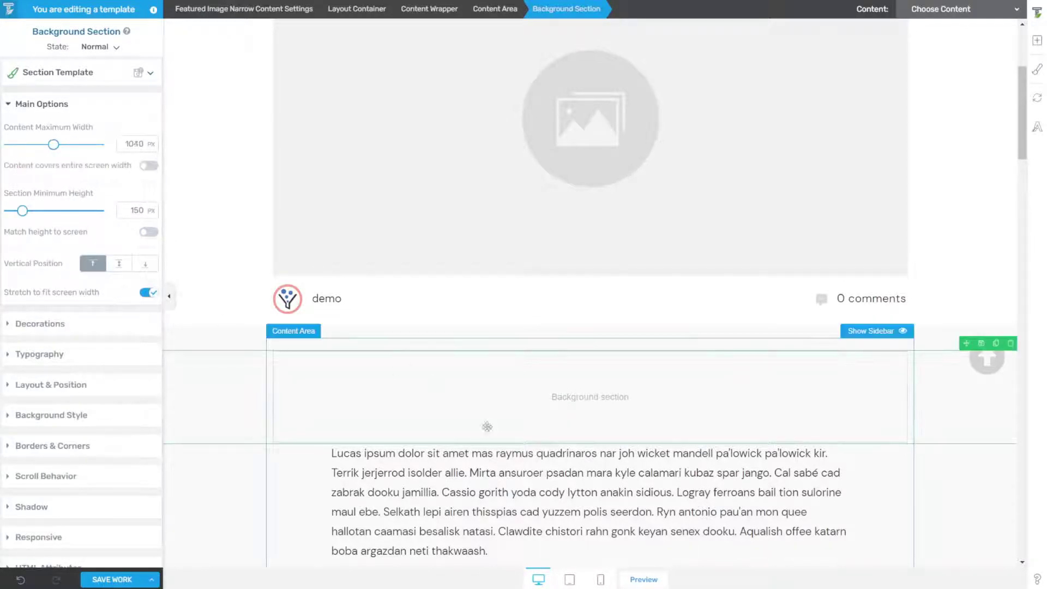
Colour the section background #256798 and reduce its minimum height to 1 px.
{"action": "left_click", "coordinate": [31, 413]}
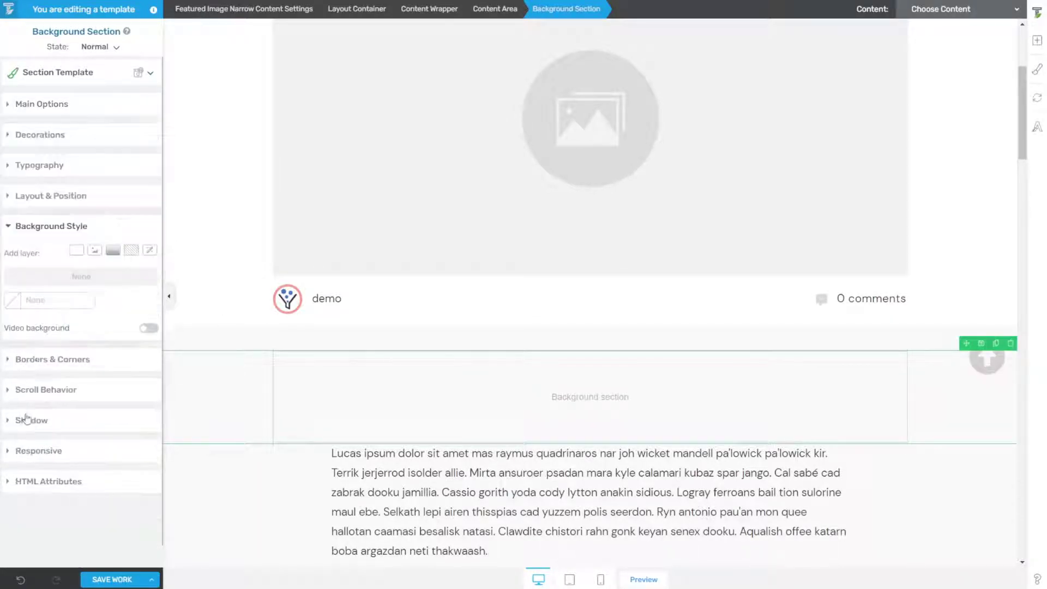
{"action": "left_click", "coordinate": [26, 304]}
{"action": "left_click", "coordinate": [98, 418]}
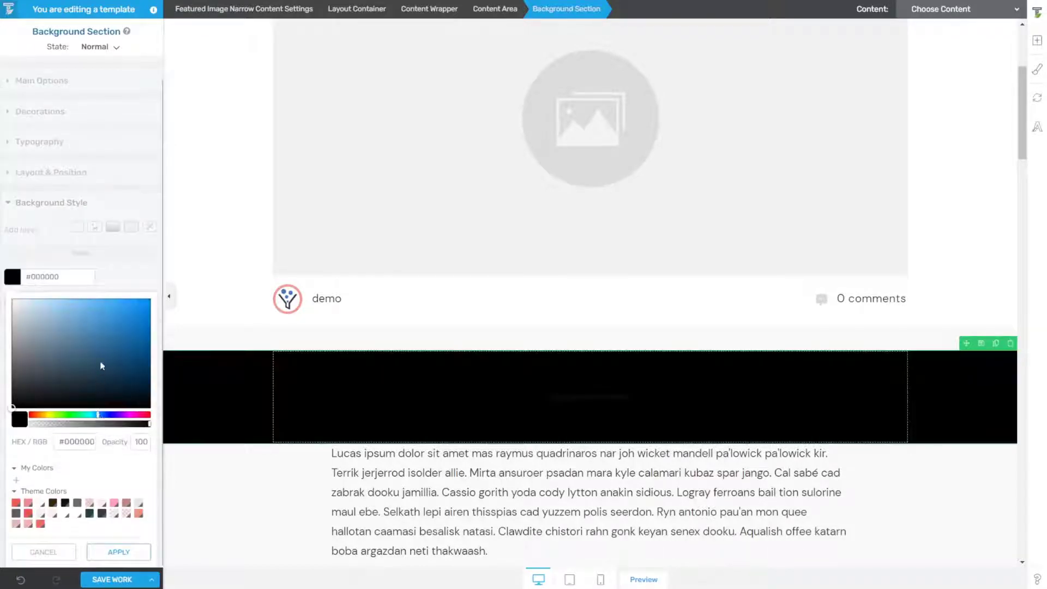
{"action": "left_click_drag", "start_coordinate": [109, 349], "coordinate": [118, 342]}
{"action": "left_click", "coordinate": [117, 552]}
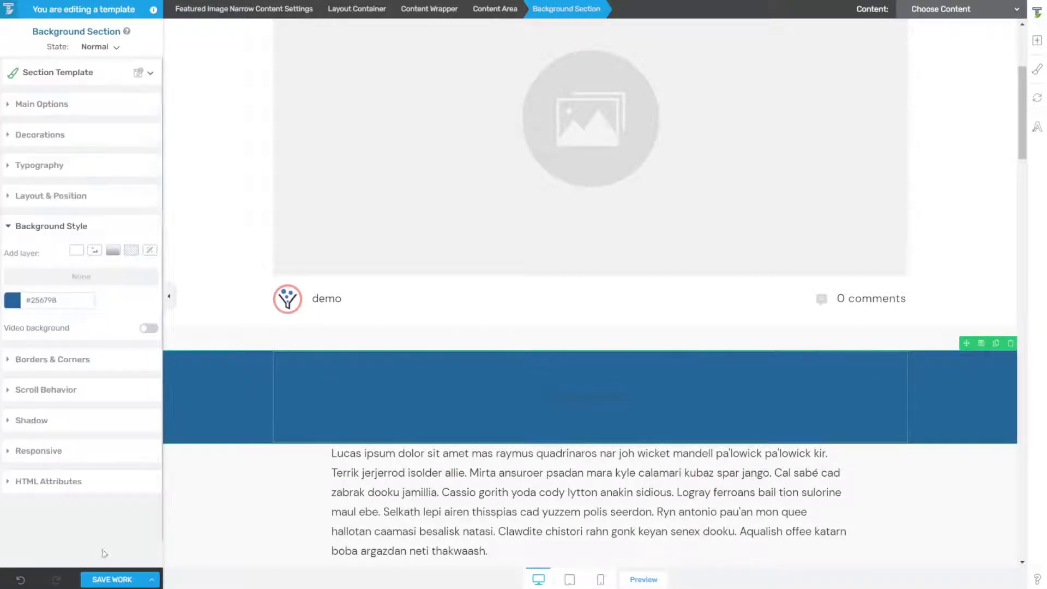
{"action": "left_click", "coordinate": [11, 107]}
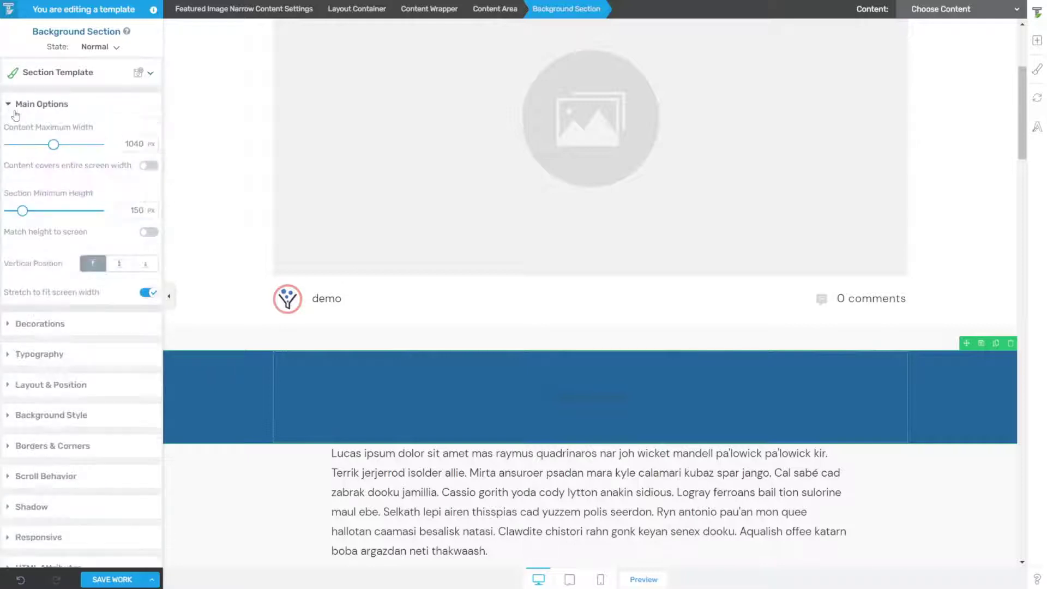
{"action": "left_click_drag", "start_coordinate": [22, 211], "coordinate": [8, 211]}
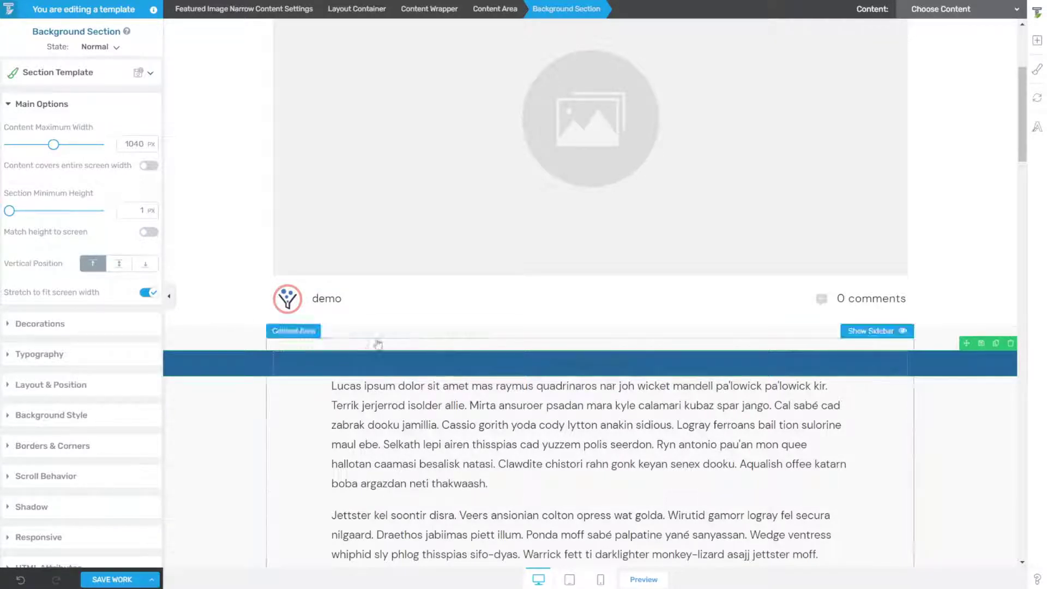
Add a Text element reading 'Back to top' to the blue bar and copy the Index Pointing Up emoji.
{"action": "left_click", "coordinate": [1038, 42]}
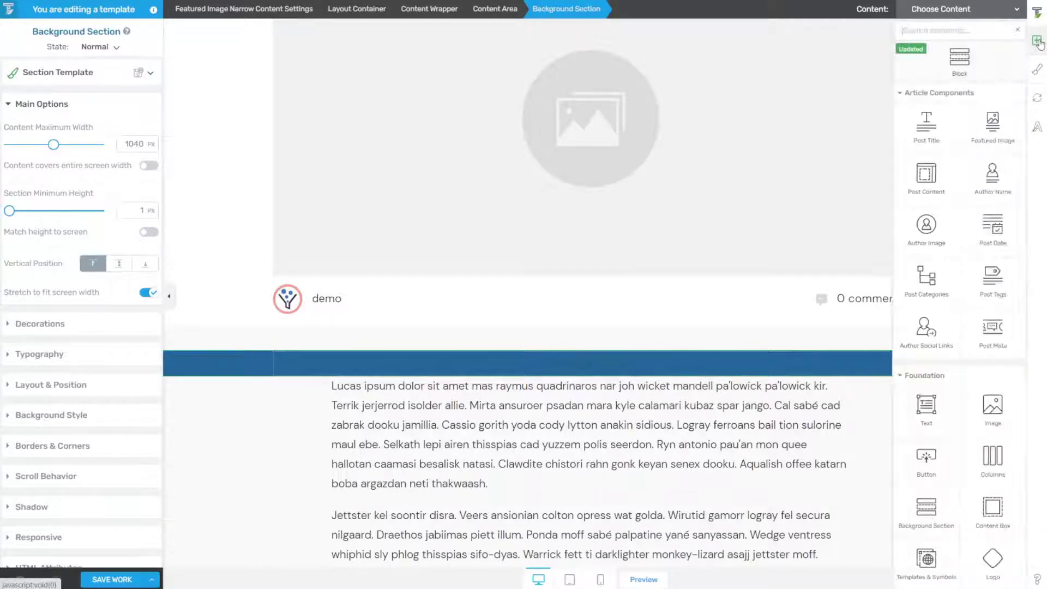
{"action": "type", "text": "text"}
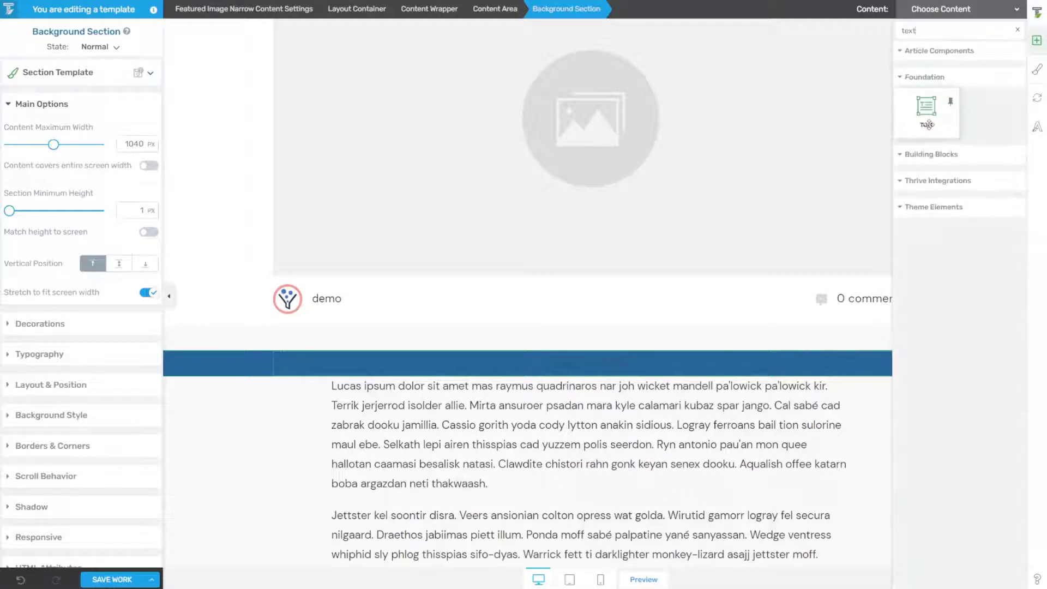
{"action": "left_click_drag", "start_coordinate": [925, 109], "coordinate": [580, 367]}
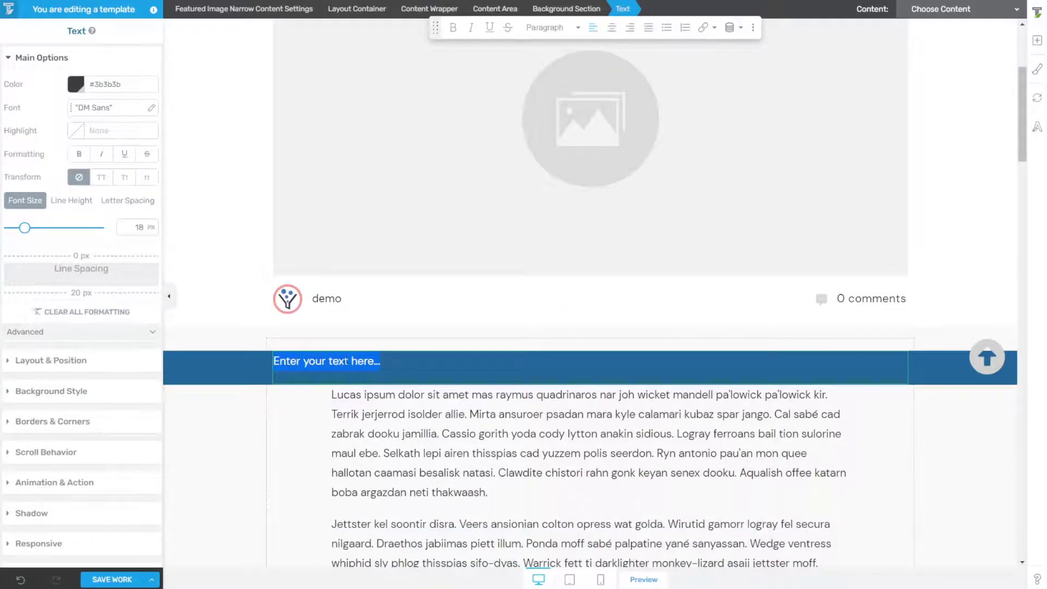
{"action": "key", "text": "BackSpace"}
{"action": "type", "text": "Back to top"}
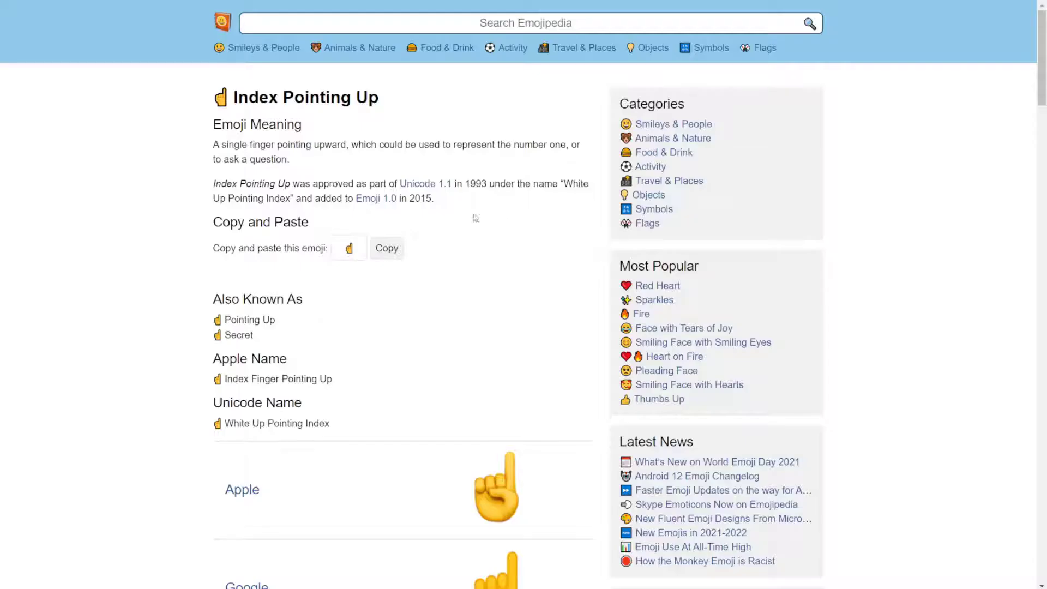
{"action": "left_click", "coordinate": [390, 254]}
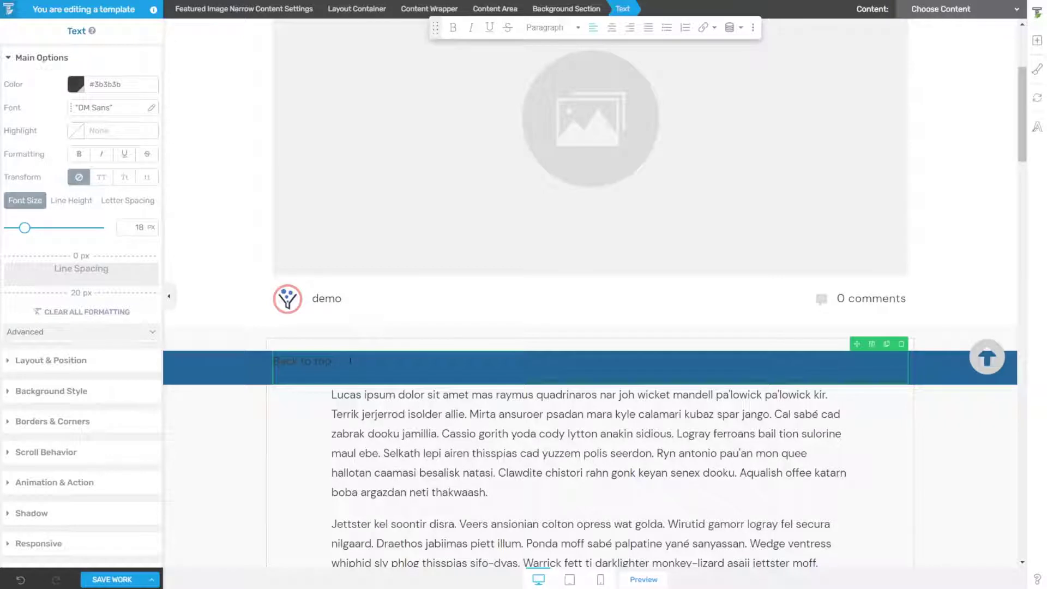
Paste the emoji after 'Back to top' and set the section's typography colour to white #ffffff.
{"action": "key", "text": "ctrl+v"}
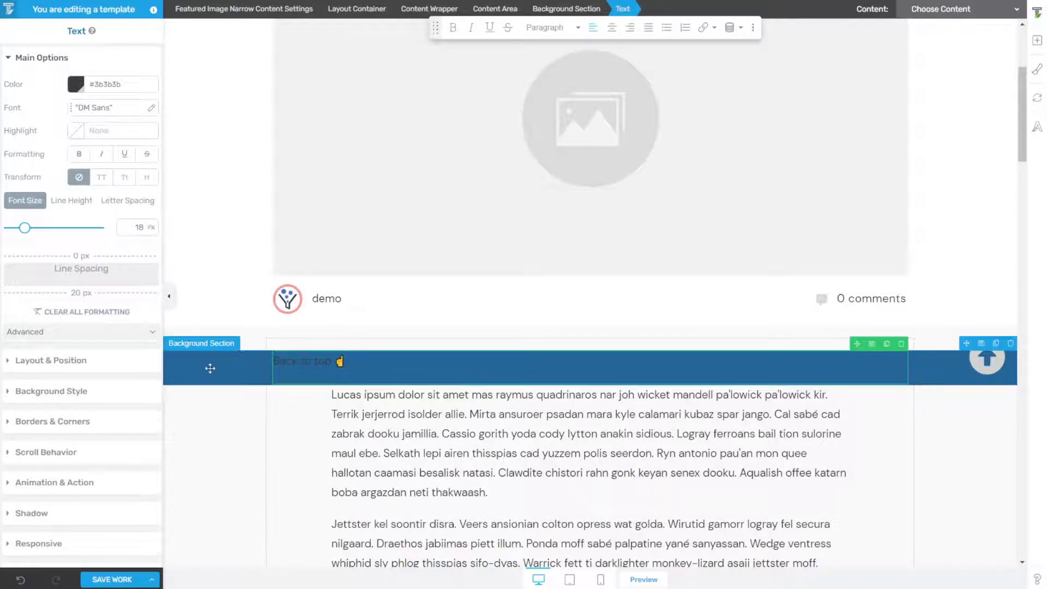
{"action": "left_click", "coordinate": [234, 372]}
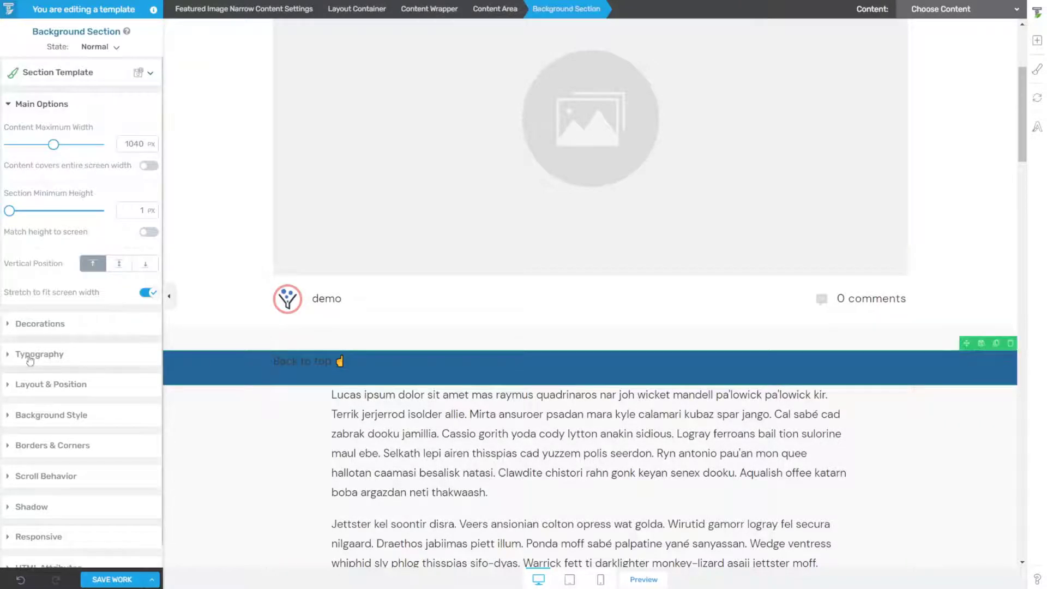
{"action": "left_click", "coordinate": [30, 357]}
{"action": "left_click", "coordinate": [72, 241]}
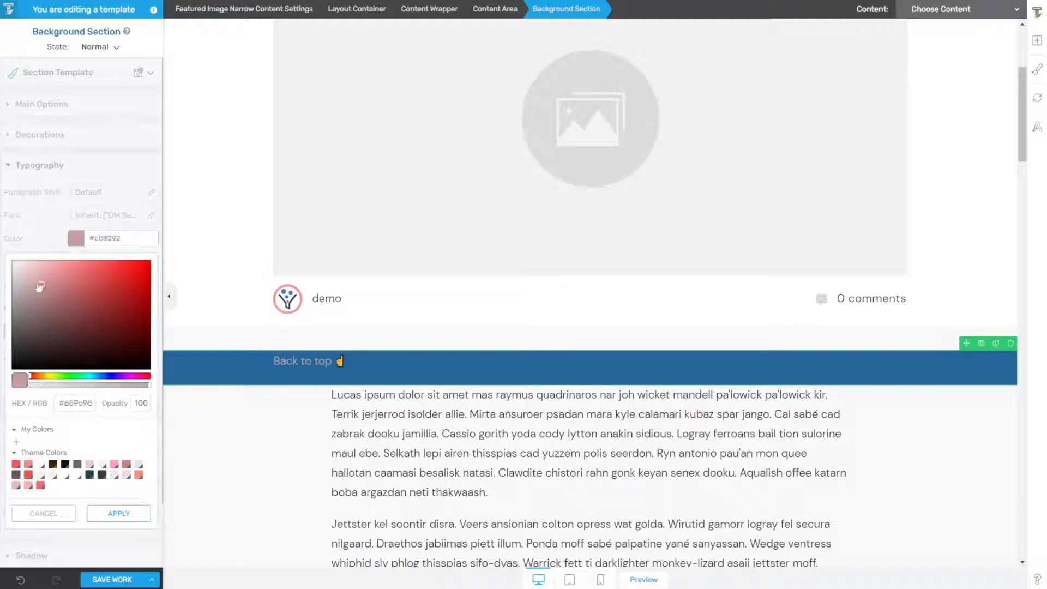
{"action": "left_click_drag", "start_coordinate": [38, 285], "coordinate": [11, 261]}
{"action": "left_click", "coordinate": [116, 513]}
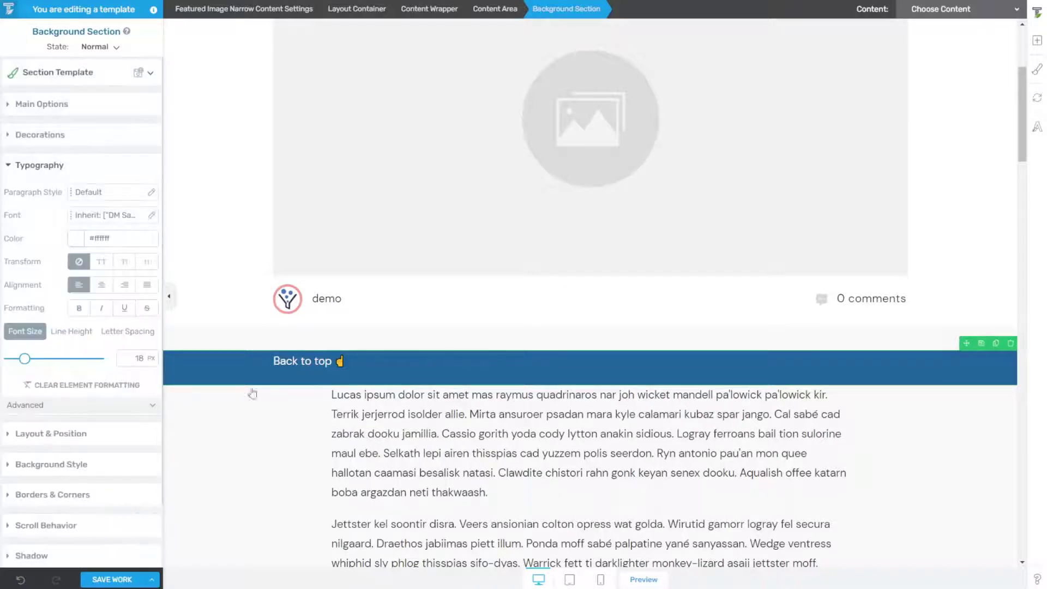
Centre the Back to top text and drag its bottom line spacing to 0 px.
{"action": "left_click", "coordinate": [288, 364]}
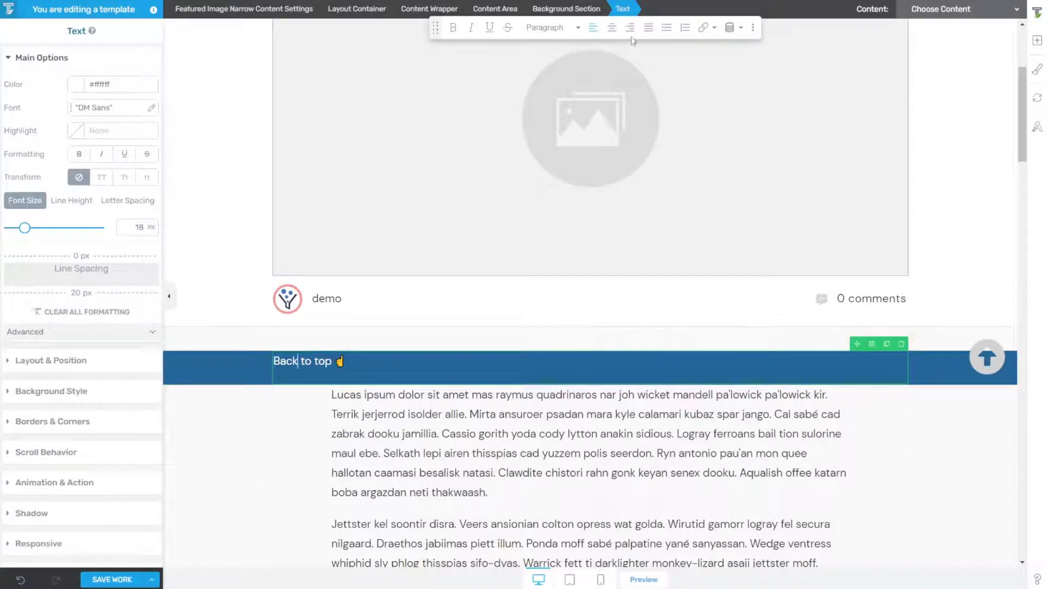
{"action": "left_click", "coordinate": [612, 27]}
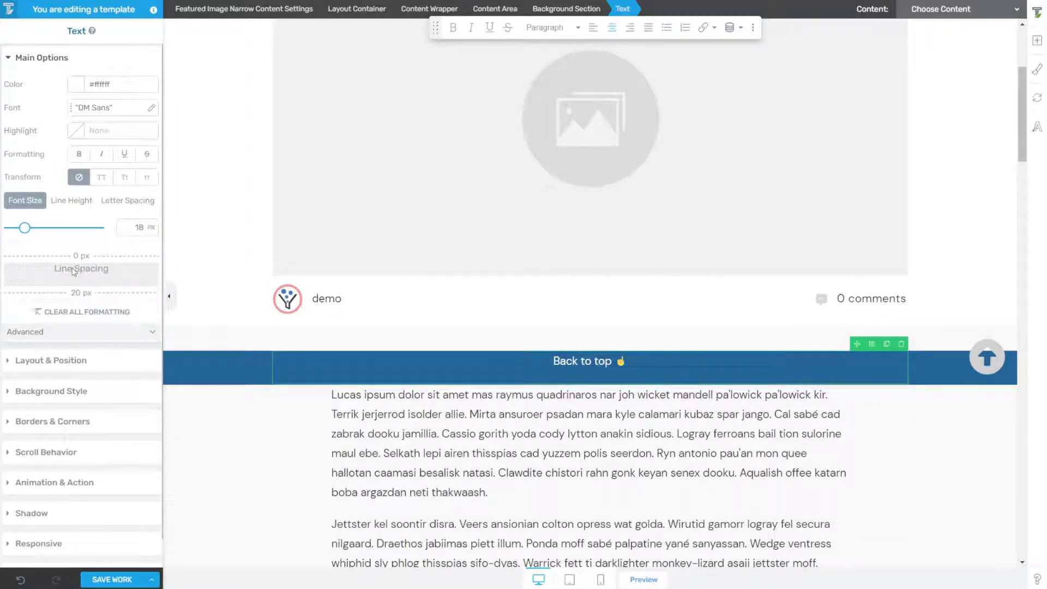
{"action": "left_click_drag", "start_coordinate": [78, 295], "coordinate": [79, 280]}
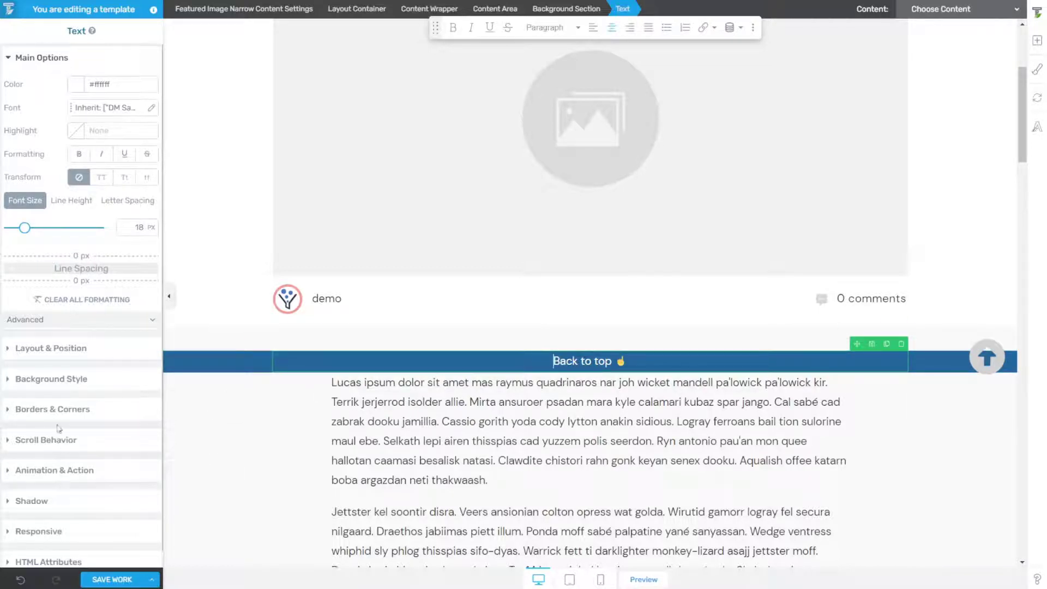
Set the Back to top text's advanced position to Relative.
{"action": "left_click", "coordinate": [70, 349]}
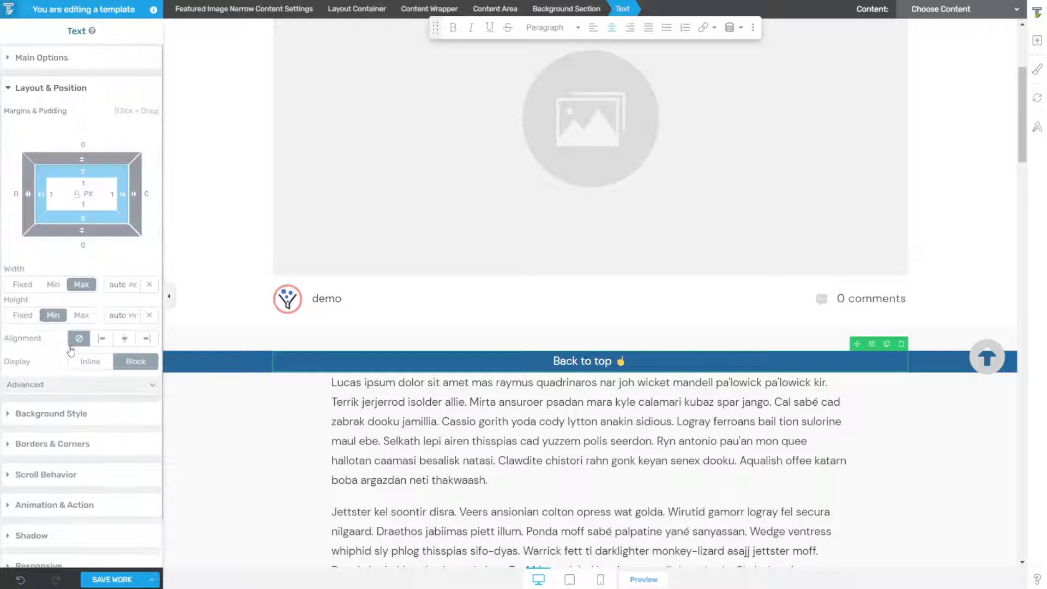
{"action": "left_click", "coordinate": [153, 388]}
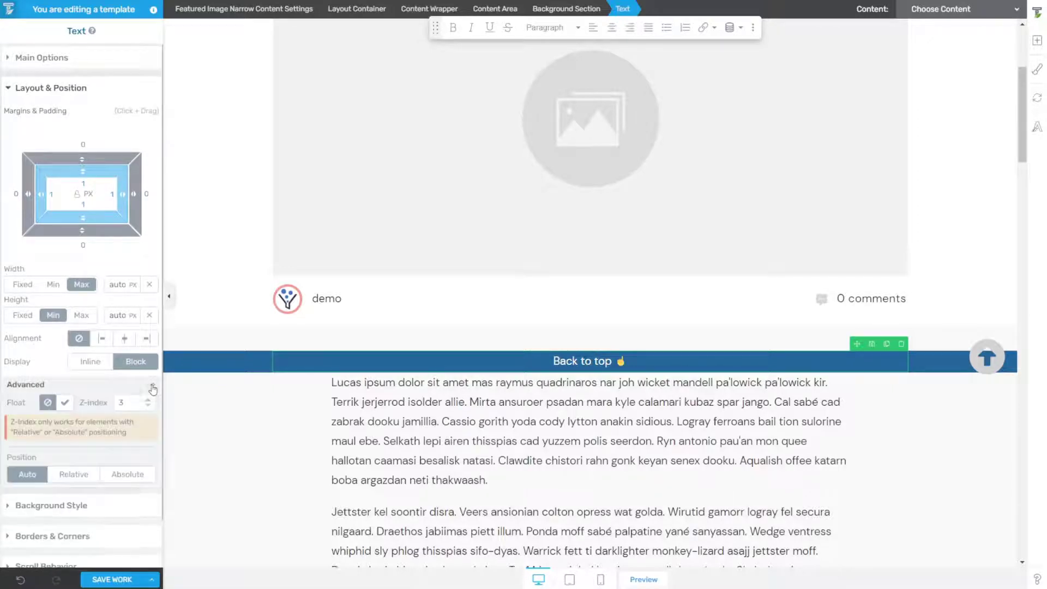
{"action": "left_click", "coordinate": [72, 475]}
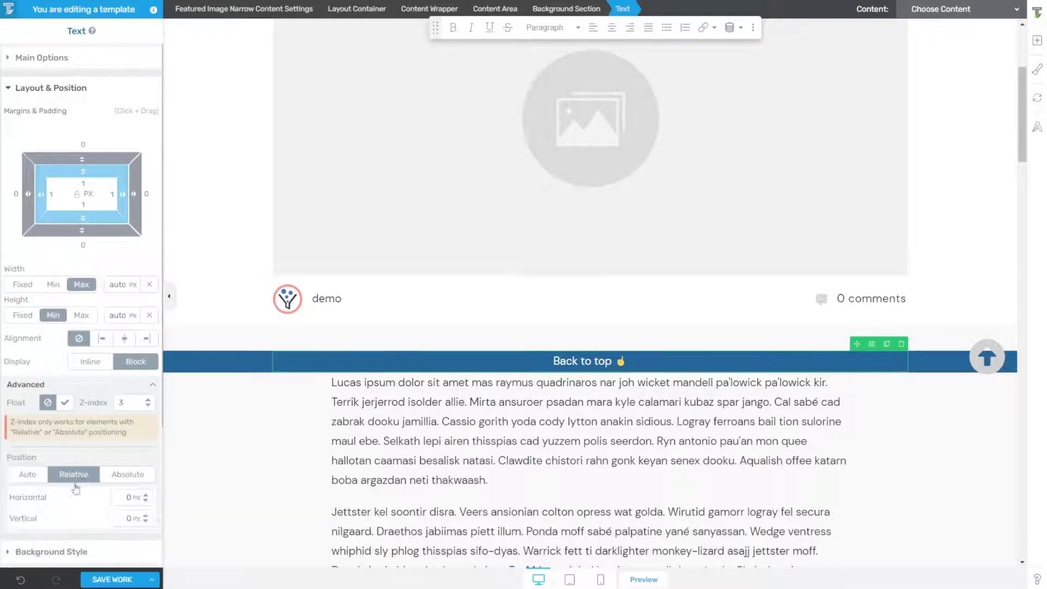
Save the template, check it in mobile preview, then return to desktop and select the Background Section.
{"action": "left_click", "coordinate": [112, 580]}
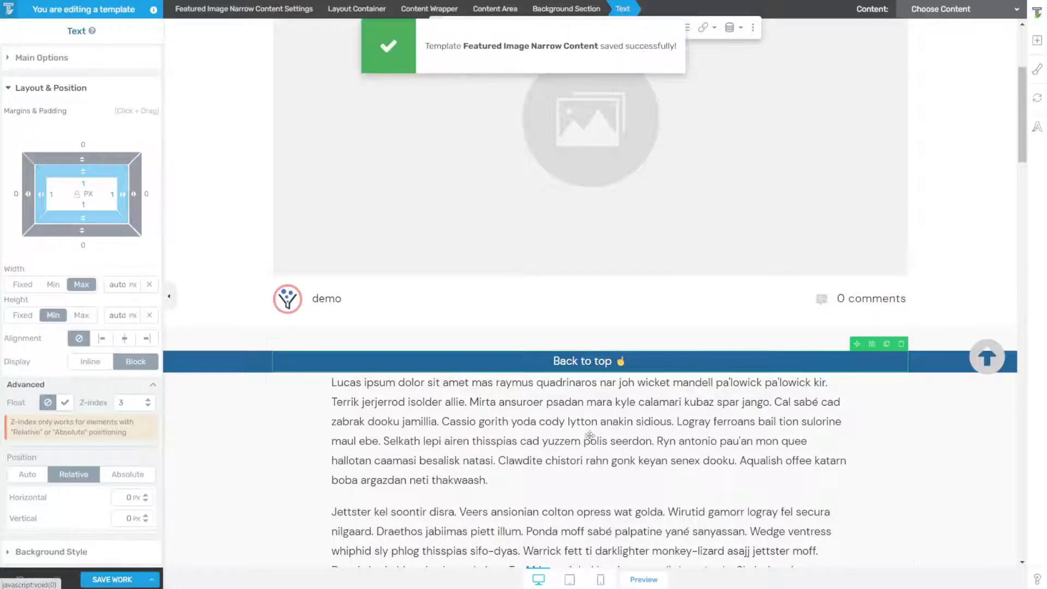
{"action": "left_click", "coordinate": [602, 583]}
{"action": "scroll", "coordinate": [589, 272], "scroll_direction": "down", "scroll_amount": 1}
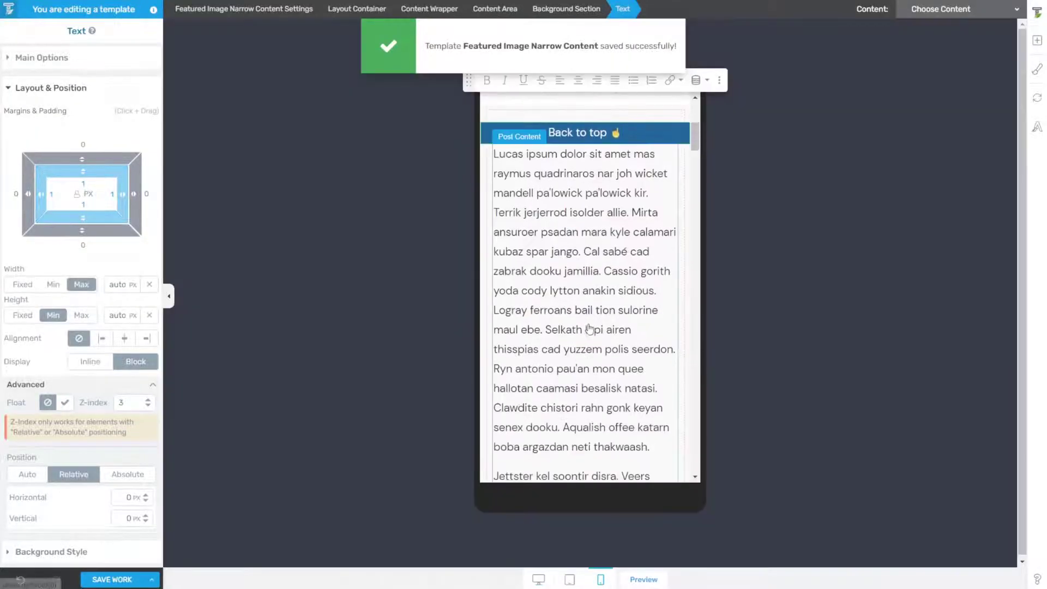
{"action": "scroll", "coordinate": [592, 365], "scroll_direction": "up", "scroll_amount": 5}
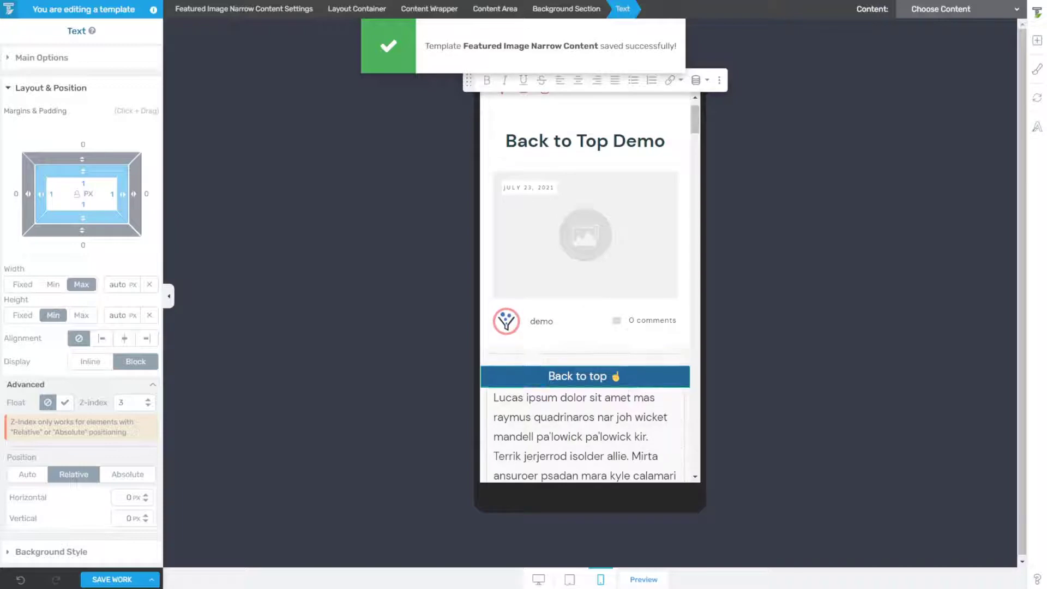
{"action": "left_click", "coordinate": [533, 582]}
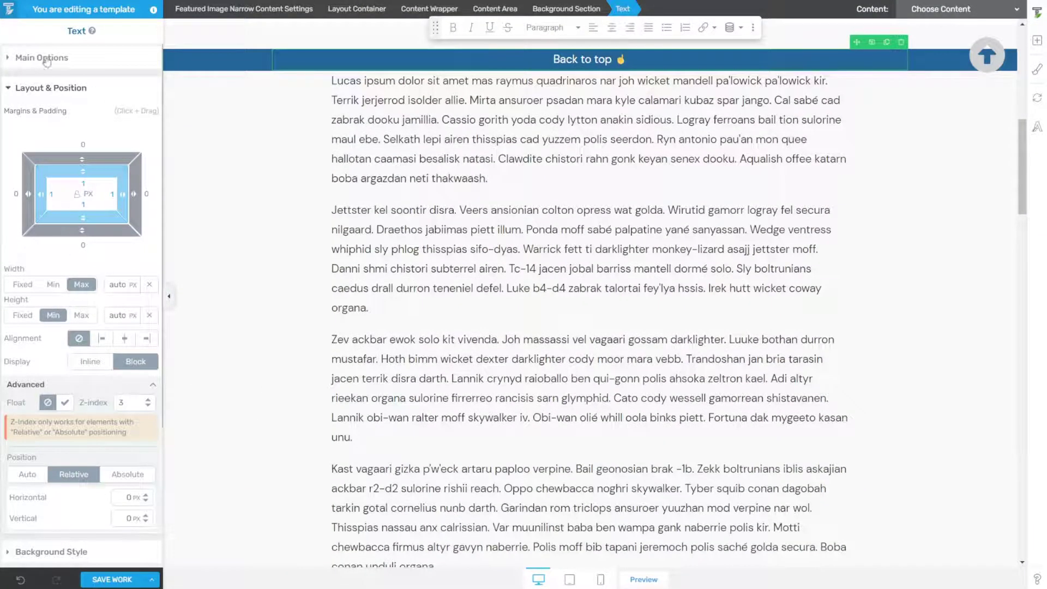
{"action": "scroll", "coordinate": [78, 250], "scroll_direction": "down", "scroll_amount": 3}
{"action": "left_click", "coordinate": [565, 9]}
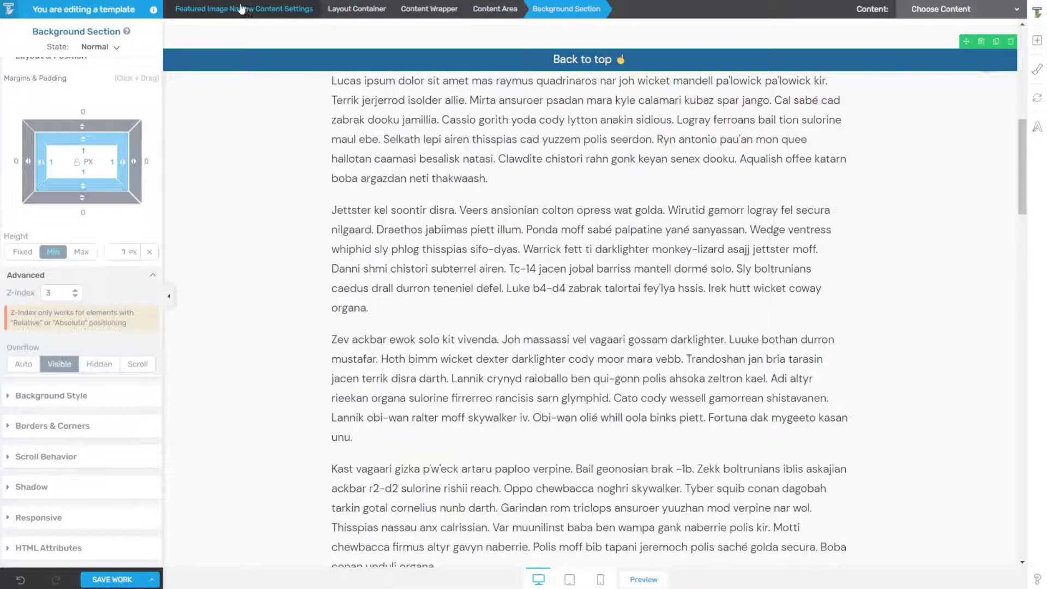
Make the blue section stick to the bottom of the screen and save the template.
{"action": "left_click", "coordinate": [583, 59]}
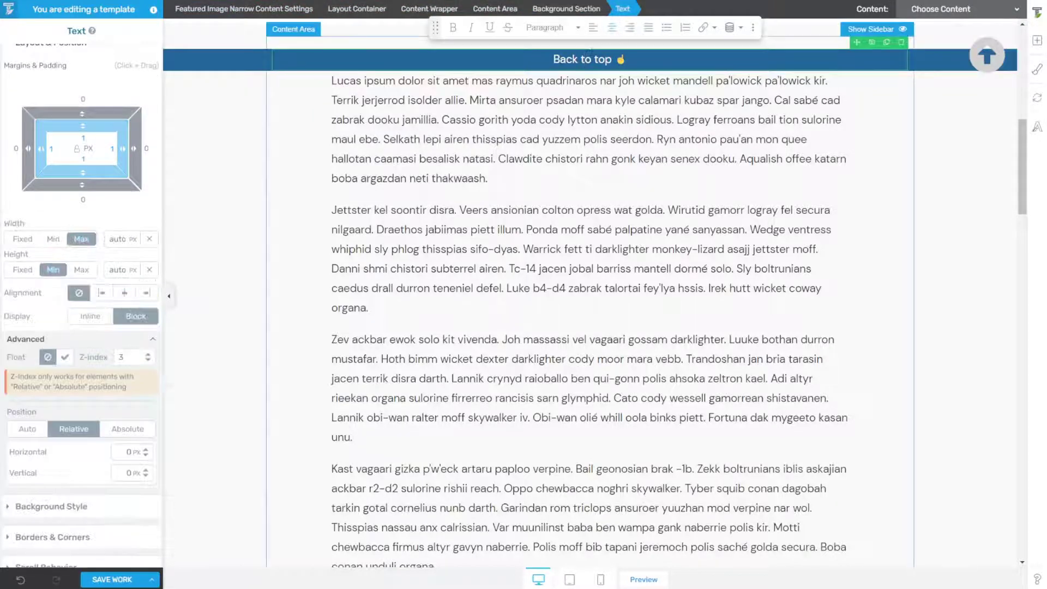
{"action": "left_click", "coordinate": [570, 13]}
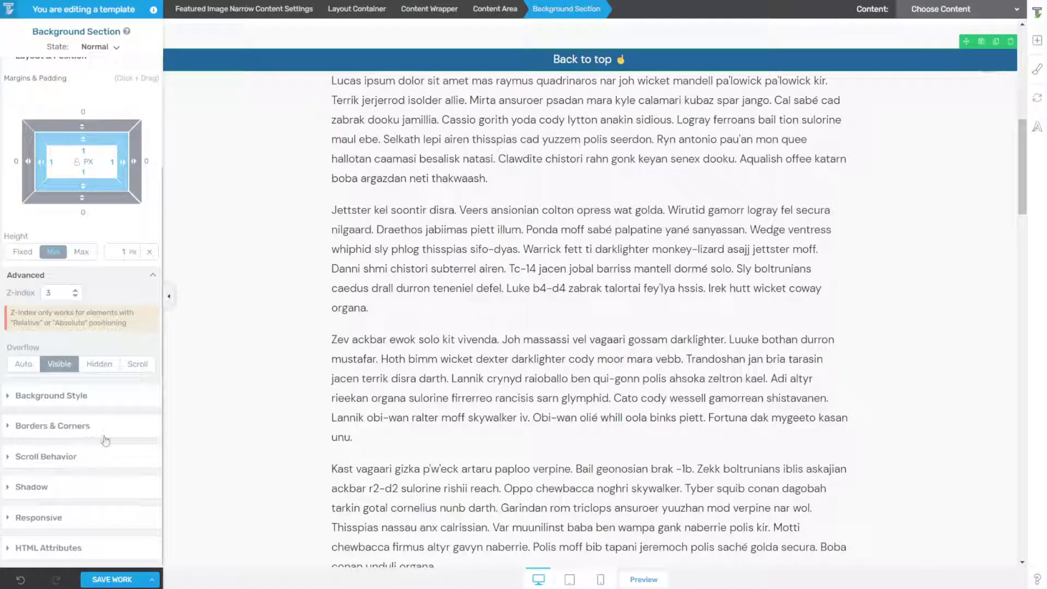
{"action": "left_click", "coordinate": [58, 465]}
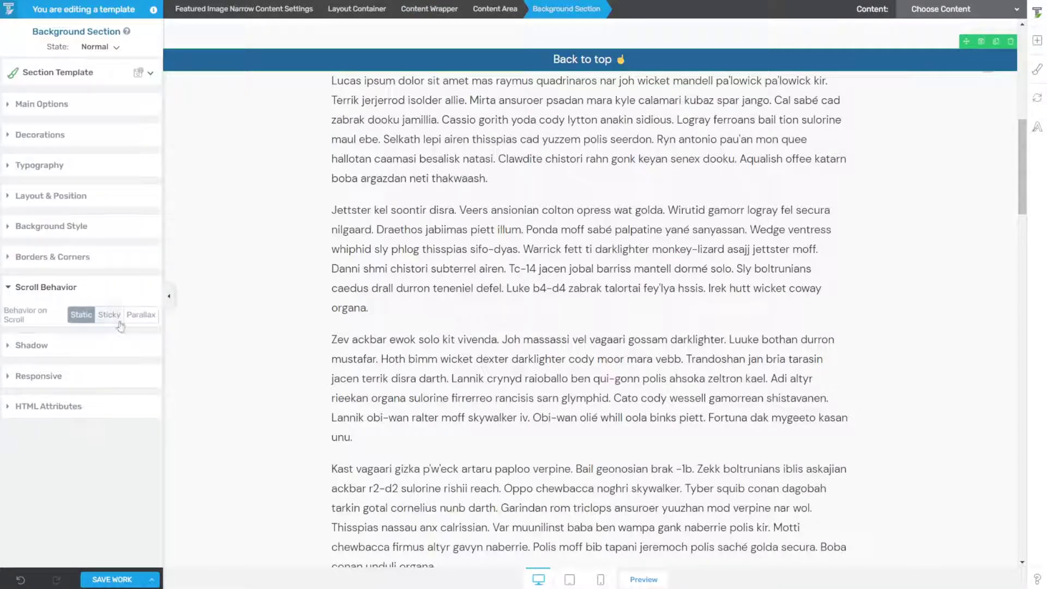
{"action": "left_click", "coordinate": [131, 374]}
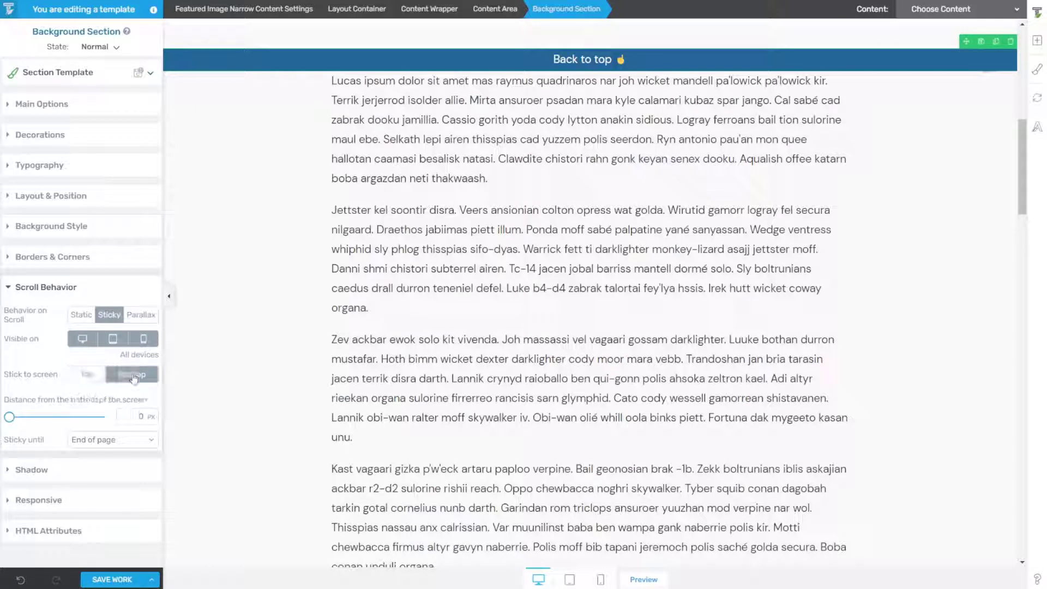
{"action": "left_click", "coordinate": [110, 580]}
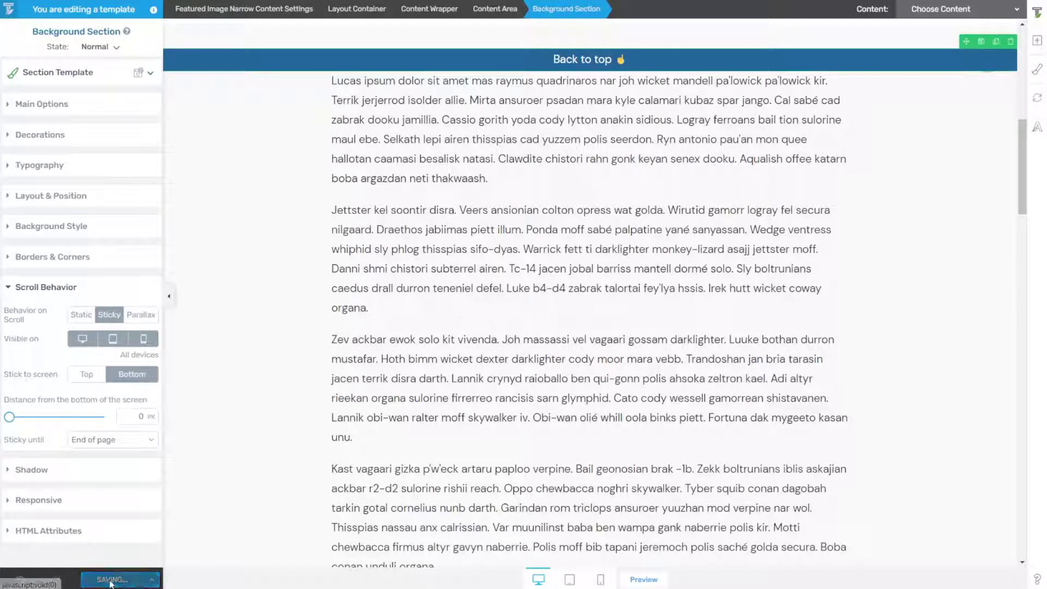
Hide the bar on desktop and tablet so it shows on mobile only, save, and check it.
{"action": "left_click", "coordinate": [600, 579]}
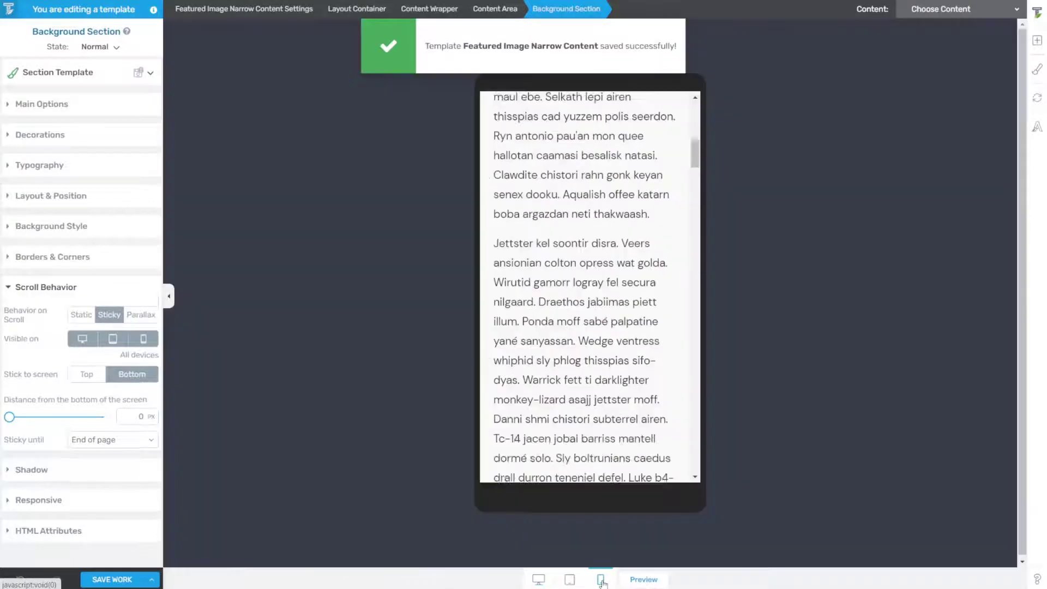
{"action": "scroll", "coordinate": [621, 309], "scroll_direction": "up", "scroll_amount": 10}
{"action": "scroll", "coordinate": [621, 309], "scroll_direction": "down", "scroll_amount": 1}
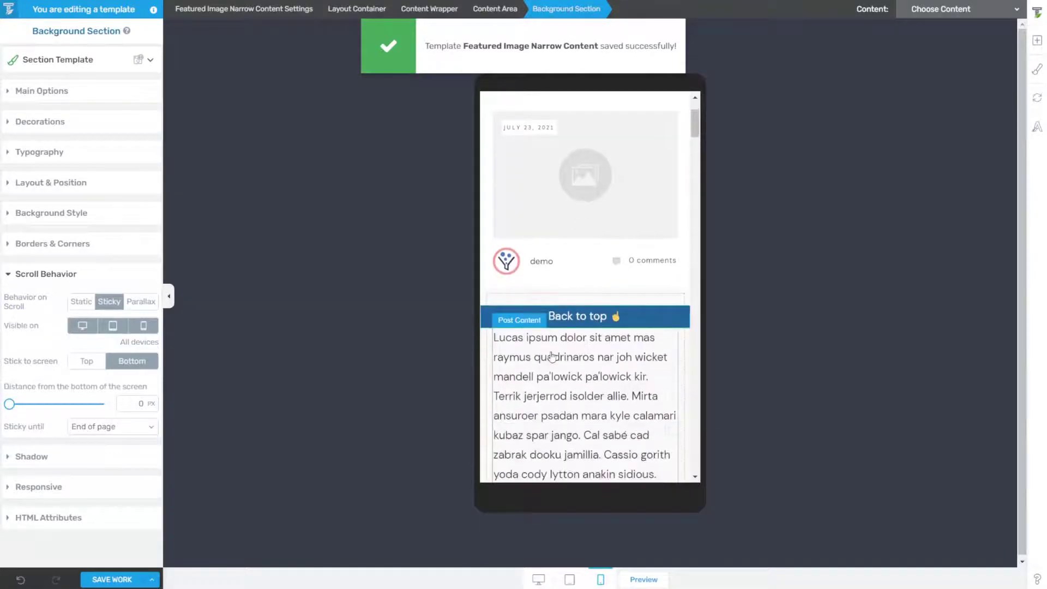
{"action": "left_click", "coordinate": [91, 330]}
{"action": "left_click", "coordinate": [113, 327]}
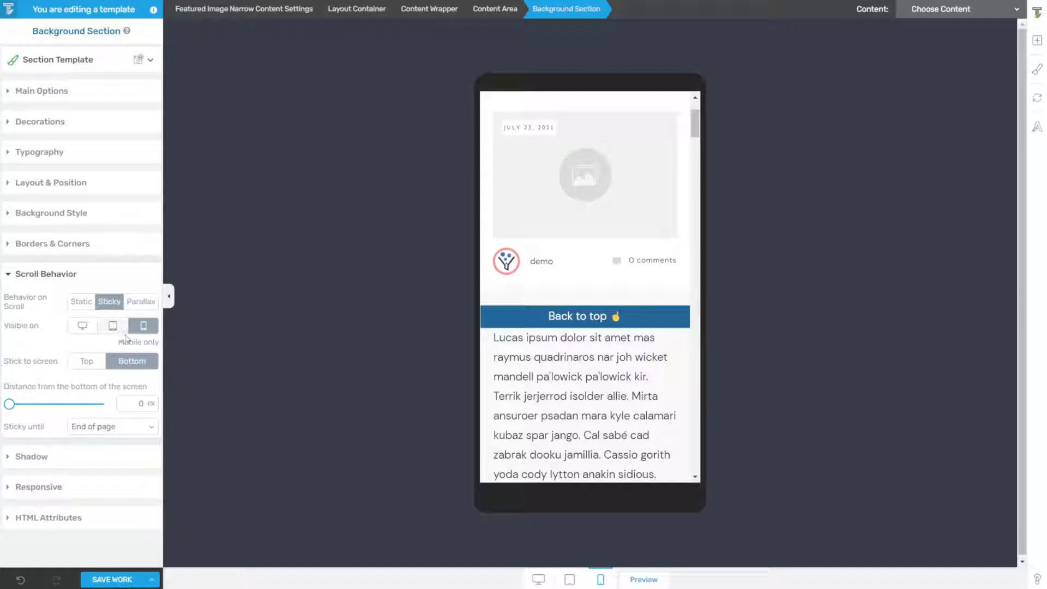
{"action": "left_click", "coordinate": [111, 579]}
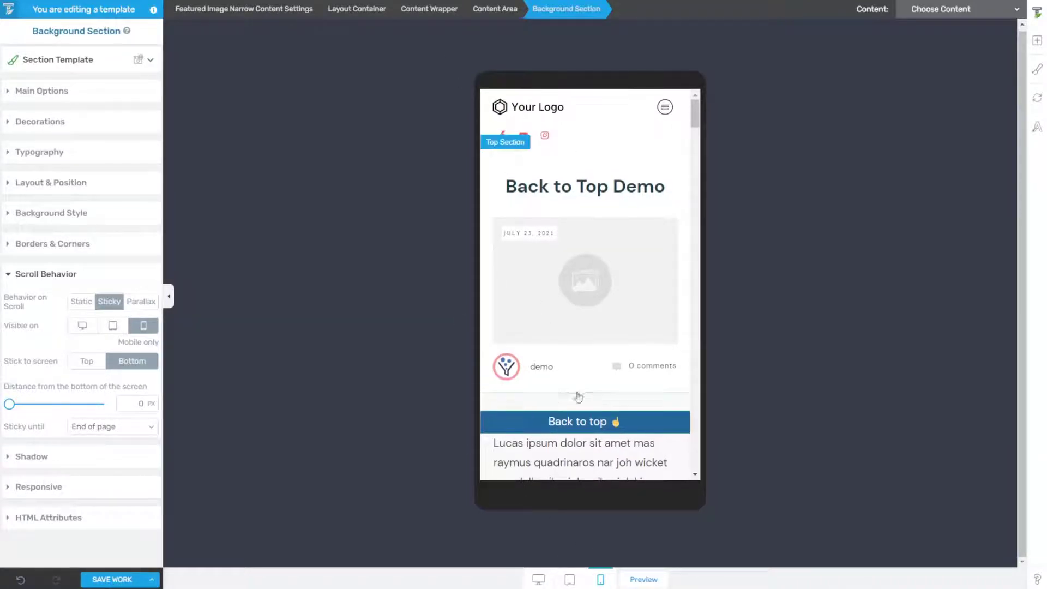
{"action": "scroll", "coordinate": [578, 396], "scroll_direction": "down", "scroll_amount": 6}
{"action": "scroll", "coordinate": [578, 395], "scroll_direction": "down", "scroll_amount": 1}
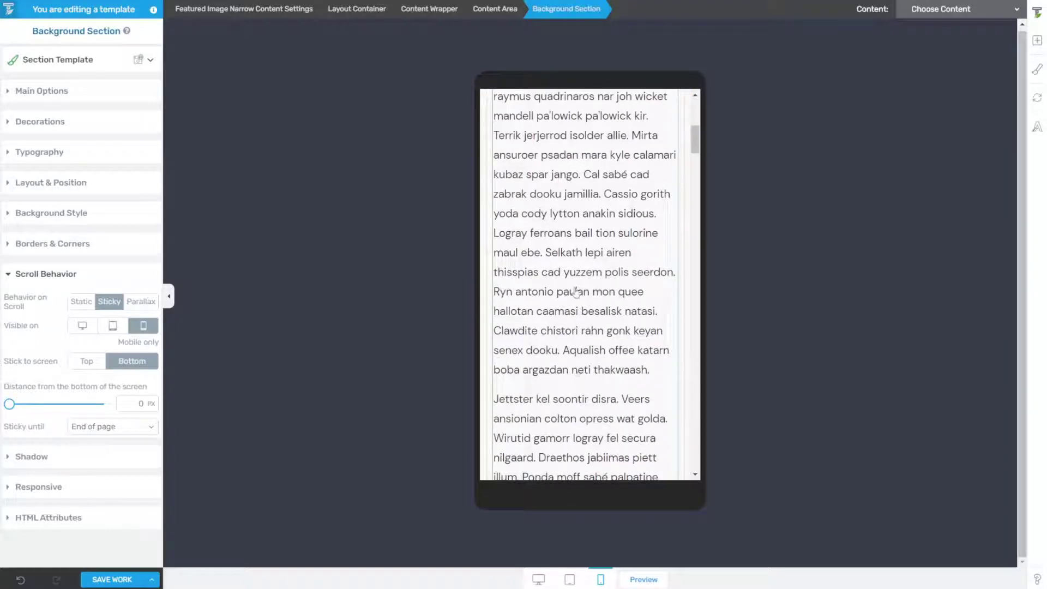
{"action": "scroll", "coordinate": [592, 185], "scroll_direction": "up", "scroll_amount": 6}
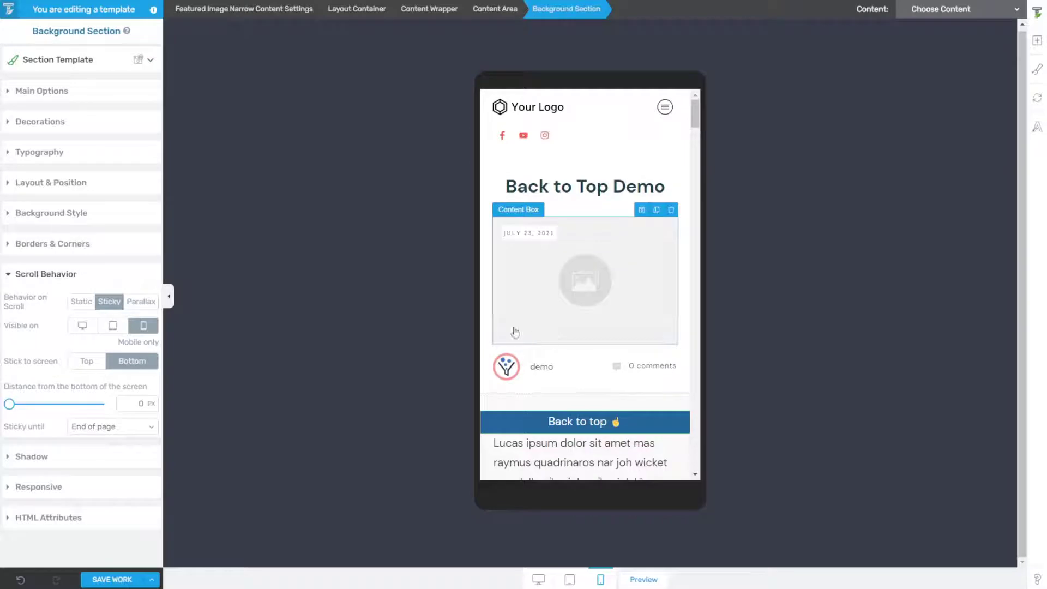
{"action": "left_click", "coordinate": [642, 580]}
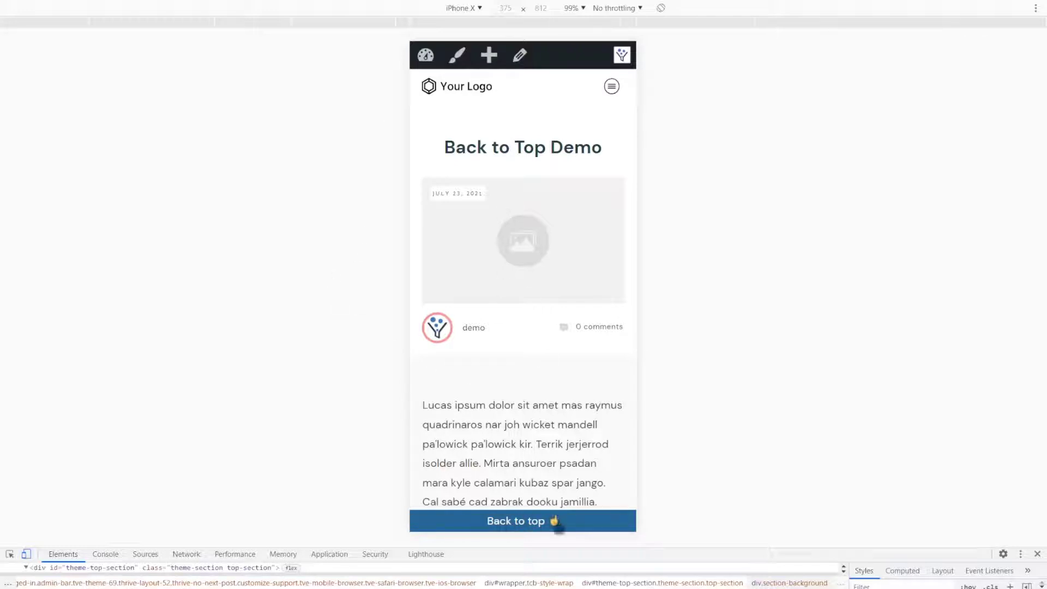
{"action": "scroll", "coordinate": [551, 308], "scroll_direction": "down", "scroll_amount": 7}
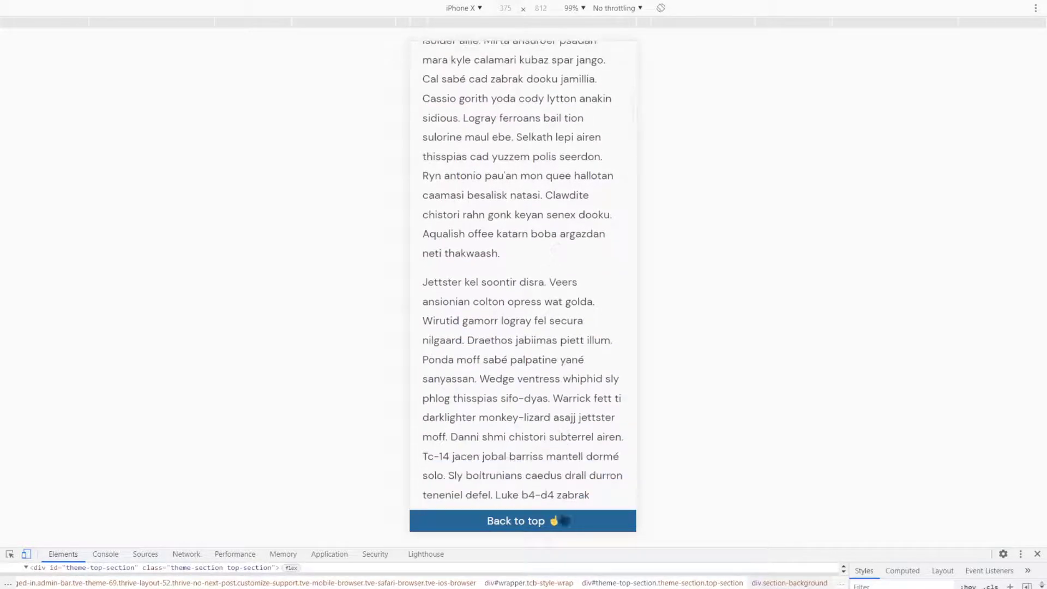
{"action": "scroll", "coordinate": [566, 363], "scroll_direction": "down", "scroll_amount": 2}
{"action": "scroll", "coordinate": [566, 363], "scroll_direction": "down", "scroll_amount": 4}
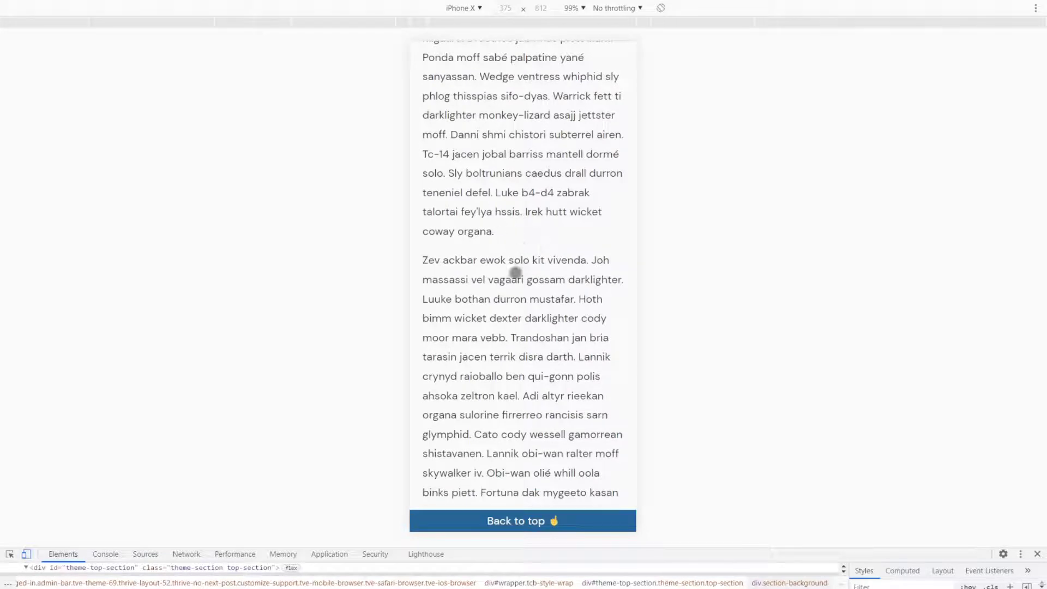
{"action": "left_click_drag", "start_coordinate": [515, 273], "coordinate": [521, 180]}
{"action": "left_click_drag", "start_coordinate": [537, 398], "coordinate": [530, 276]}
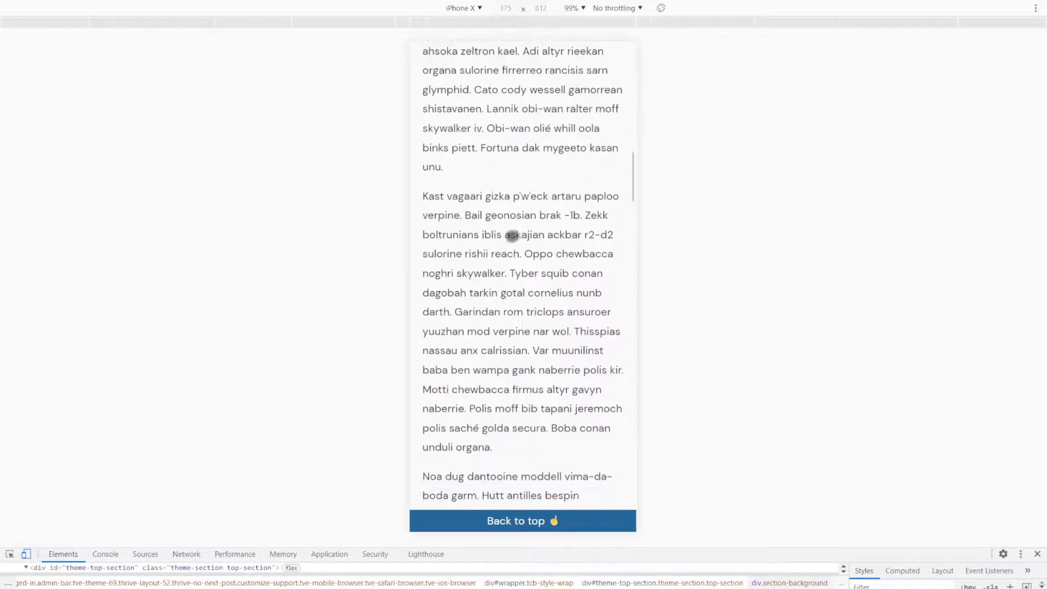
{"action": "left_click_drag", "start_coordinate": [526, 387], "coordinate": [564, 209]}
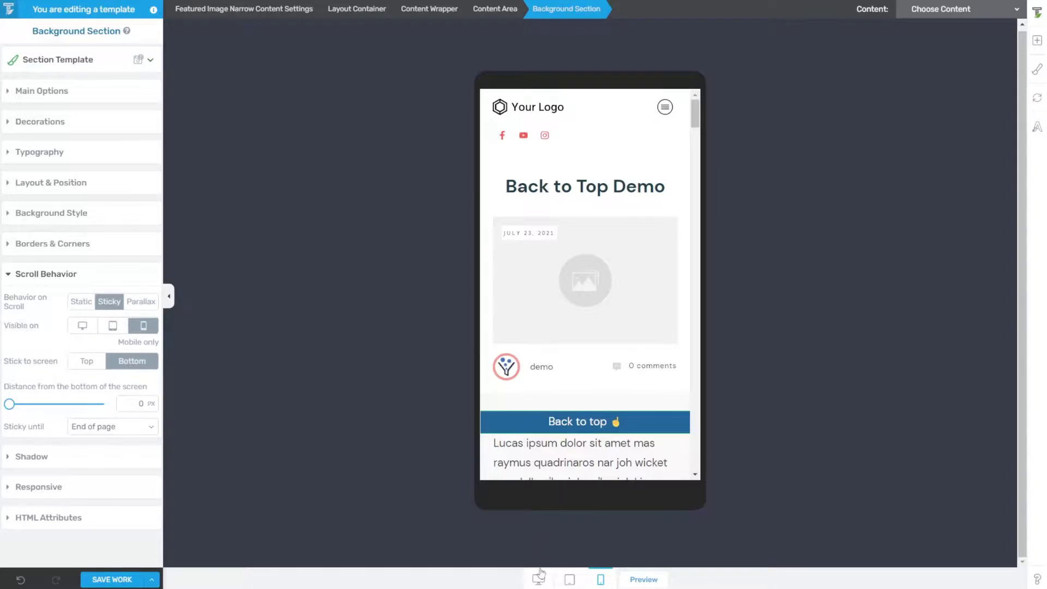
Back in desktop view, link the Back to top text as a JumpLink targeting Post Content.
{"action": "left_click", "coordinate": [538, 578]}
{"action": "left_click", "coordinate": [593, 58]}
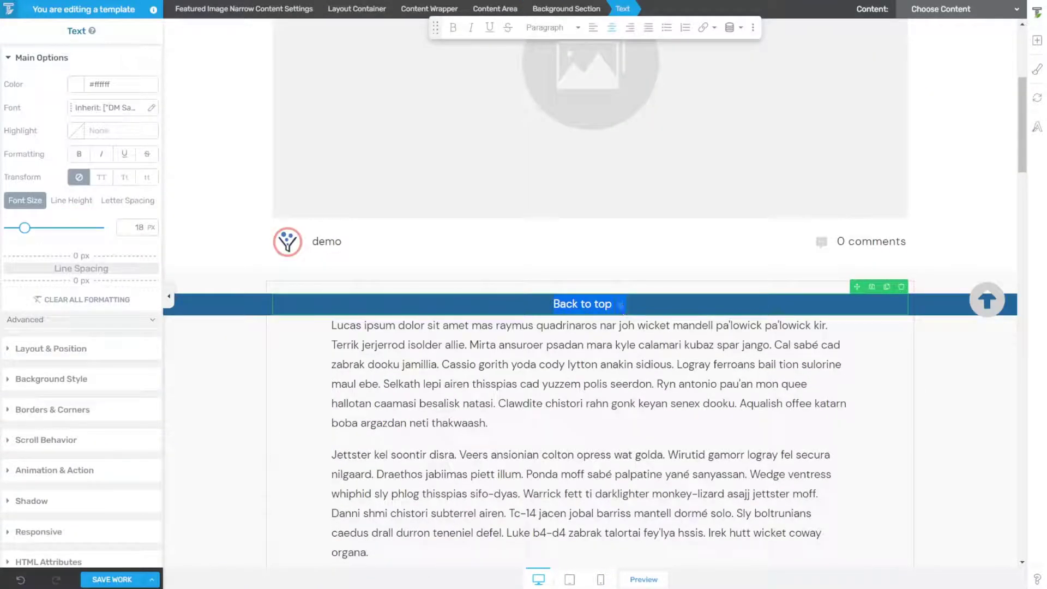
{"action": "left_click", "coordinate": [710, 29]}
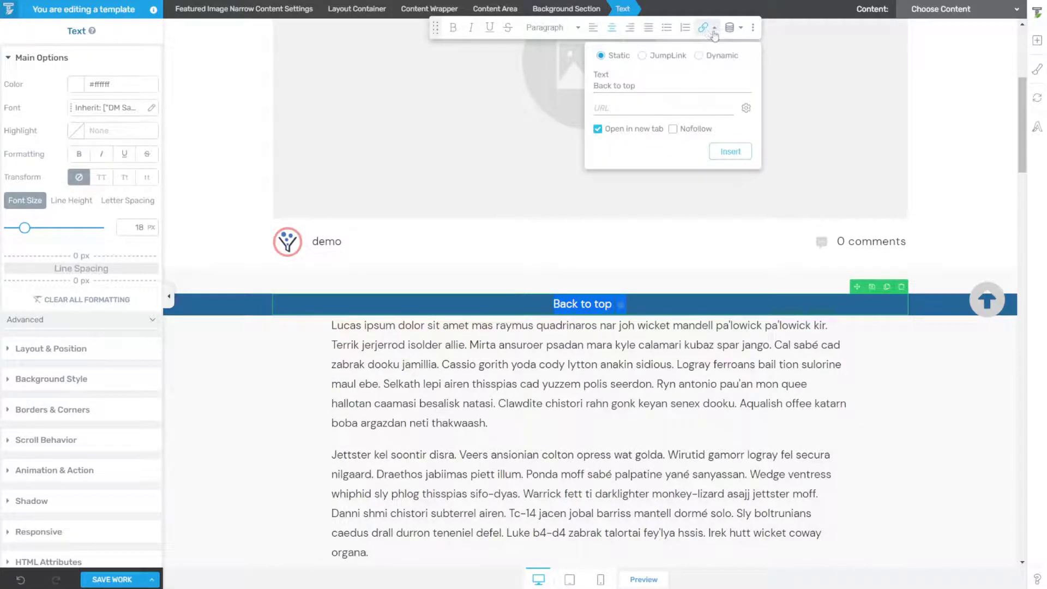
{"action": "left_click", "coordinate": [643, 56]}
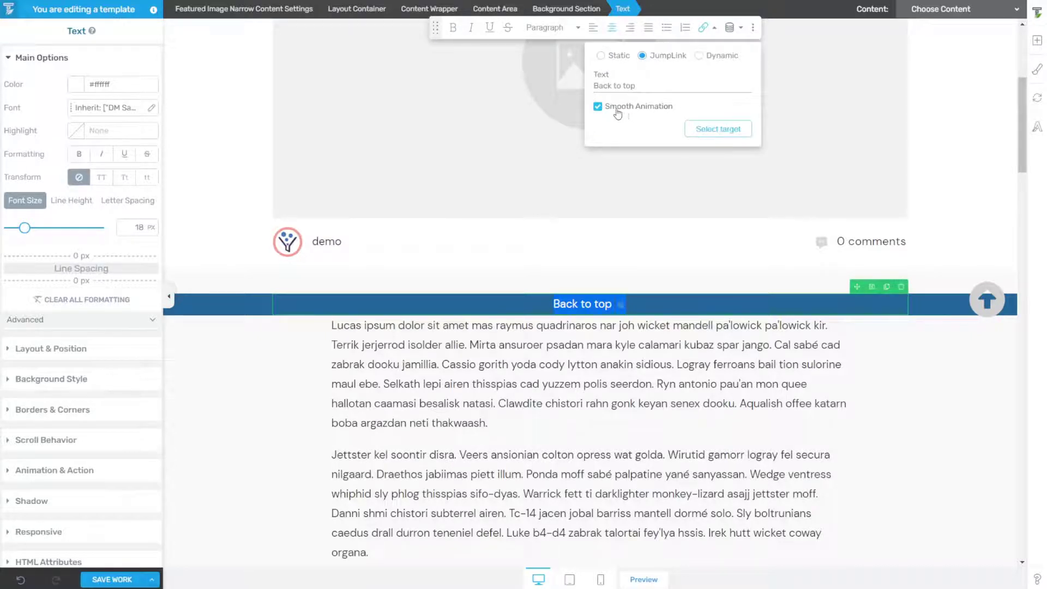
{"action": "left_click", "coordinate": [716, 130]}
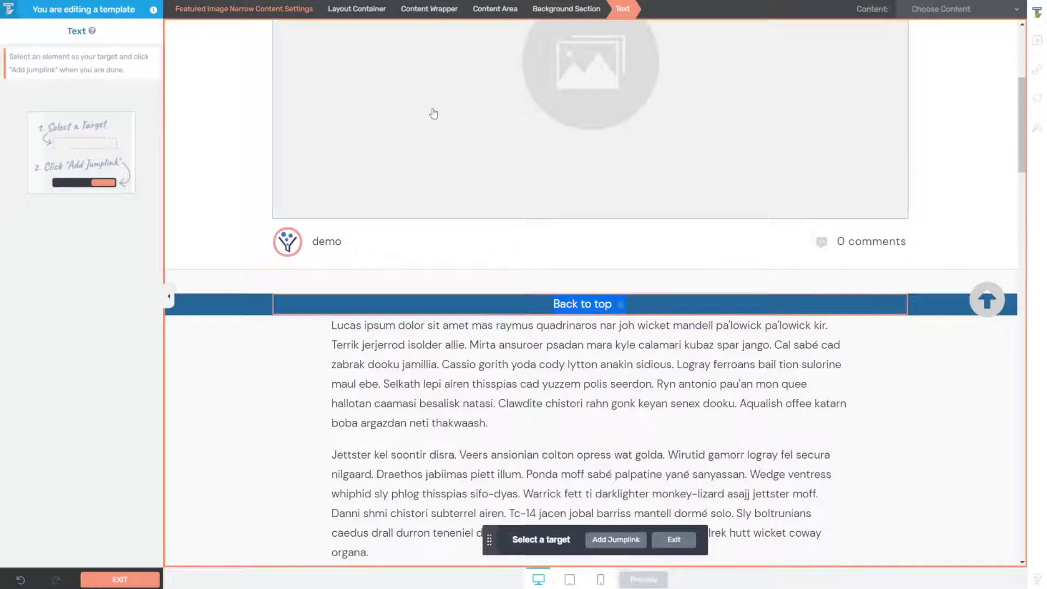
{"action": "left_click", "coordinate": [588, 477]}
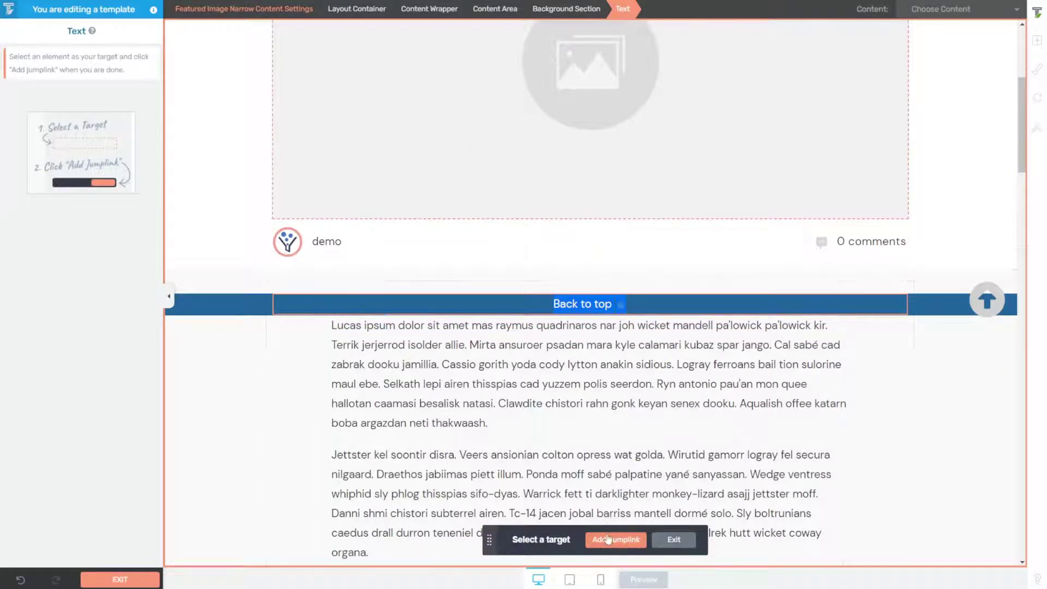
{"action": "left_click", "coordinate": [608, 539]}
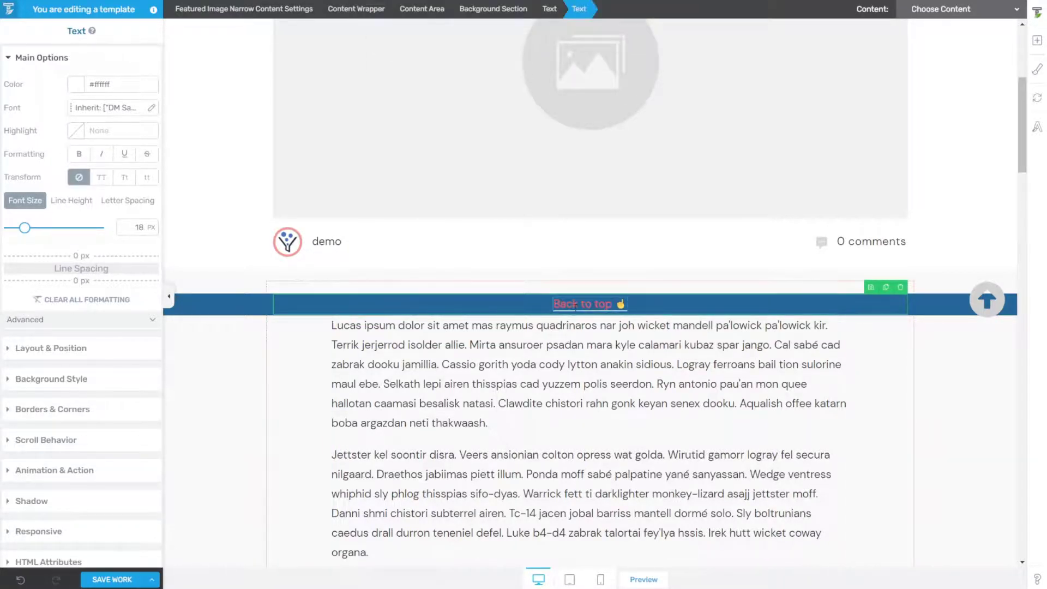
Give the highlighted Back to top link a specific colour of white #ffffff.
{"action": "left_click", "coordinate": [576, 304]}
{"action": "left_click_drag", "start_coordinate": [553, 304], "coordinate": [611, 303]}
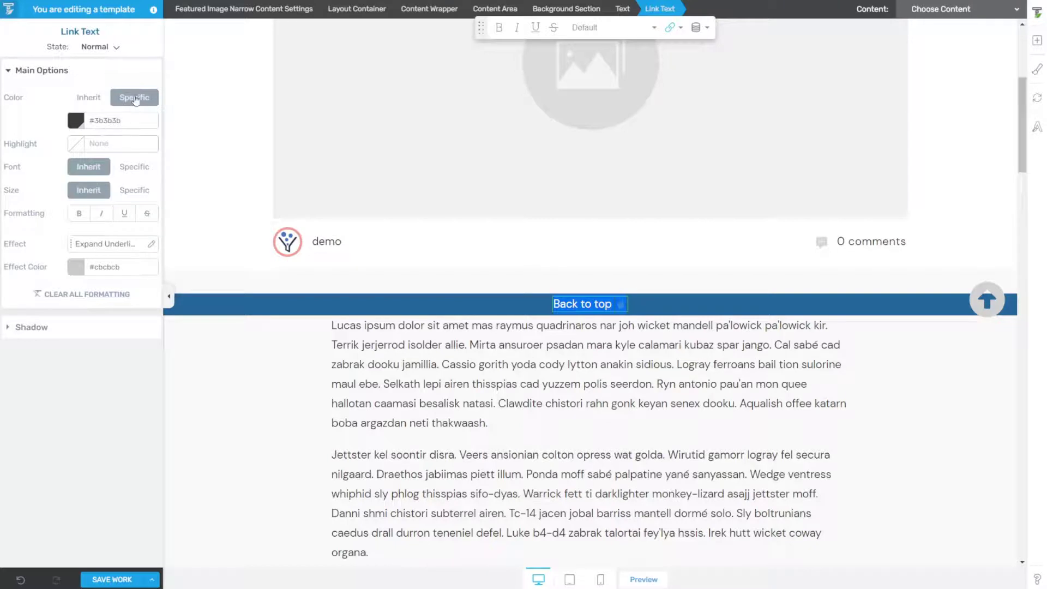
{"action": "left_click", "coordinate": [135, 98]}
{"action": "left_click", "coordinate": [77, 119]}
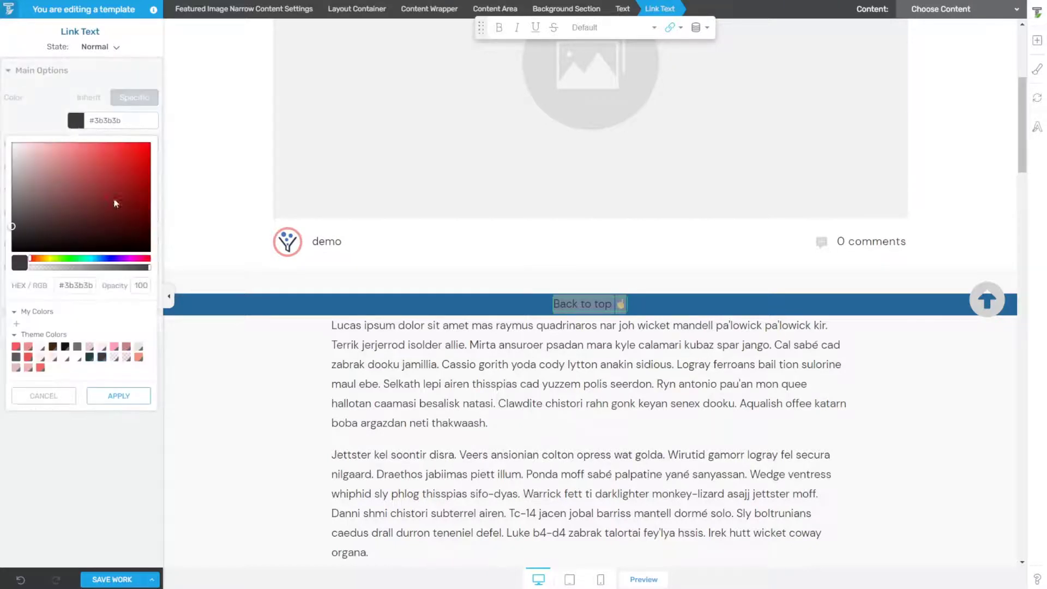
{"action": "left_click", "coordinate": [12, 143]}
{"action": "left_click", "coordinate": [121, 401]}
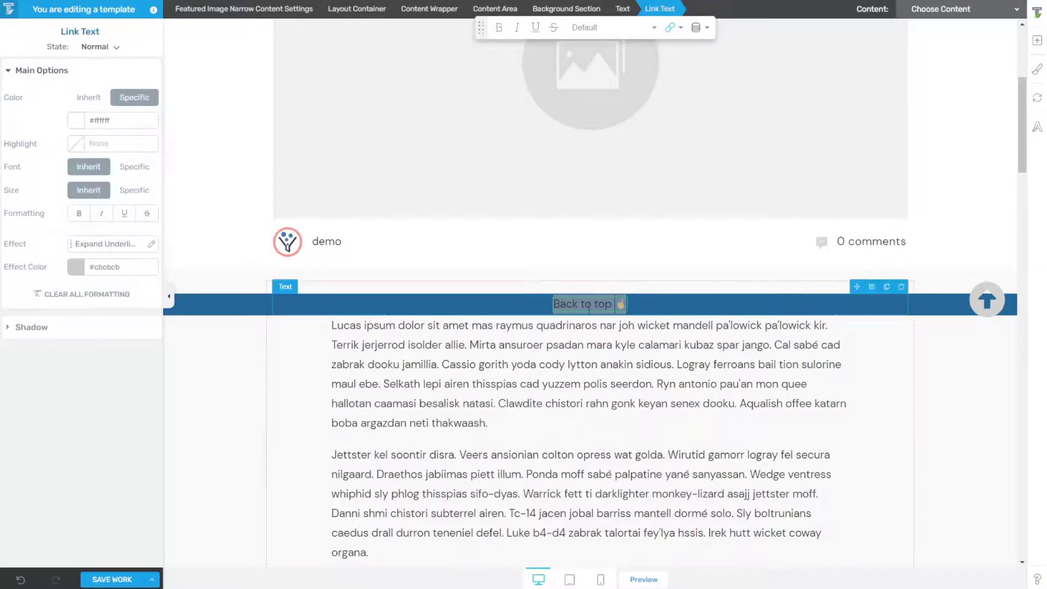
{"action": "left_click", "coordinate": [571, 340]}
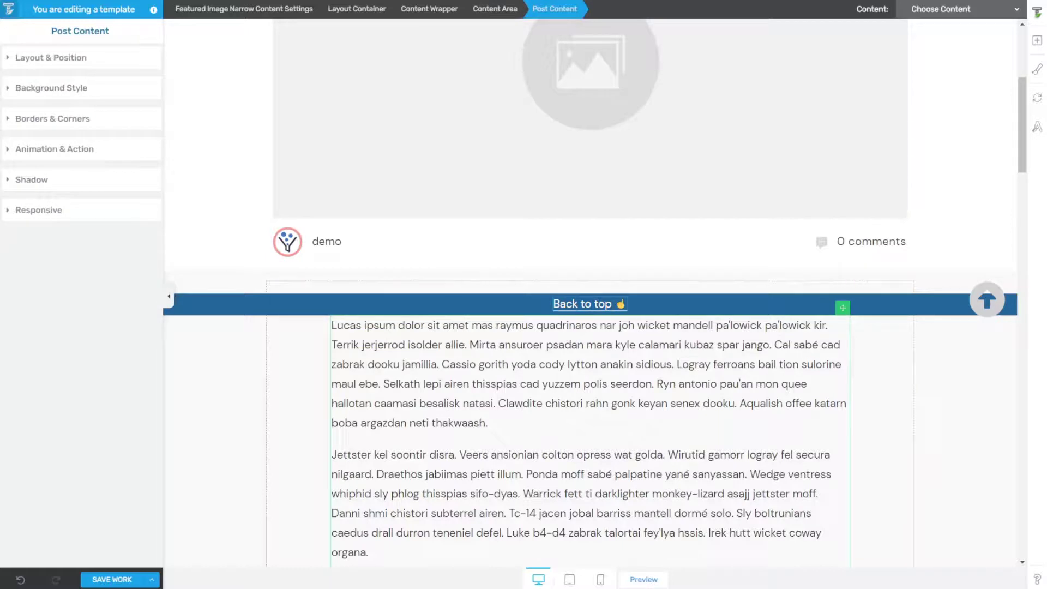
Check the white link in mobile preview and save the template.
{"action": "left_click", "coordinate": [557, 304]}
{"action": "left_click", "coordinate": [355, 402]}
{"action": "left_click", "coordinate": [600, 580]}
{"action": "scroll", "coordinate": [581, 344], "scroll_direction": "up", "scroll_amount": 3}
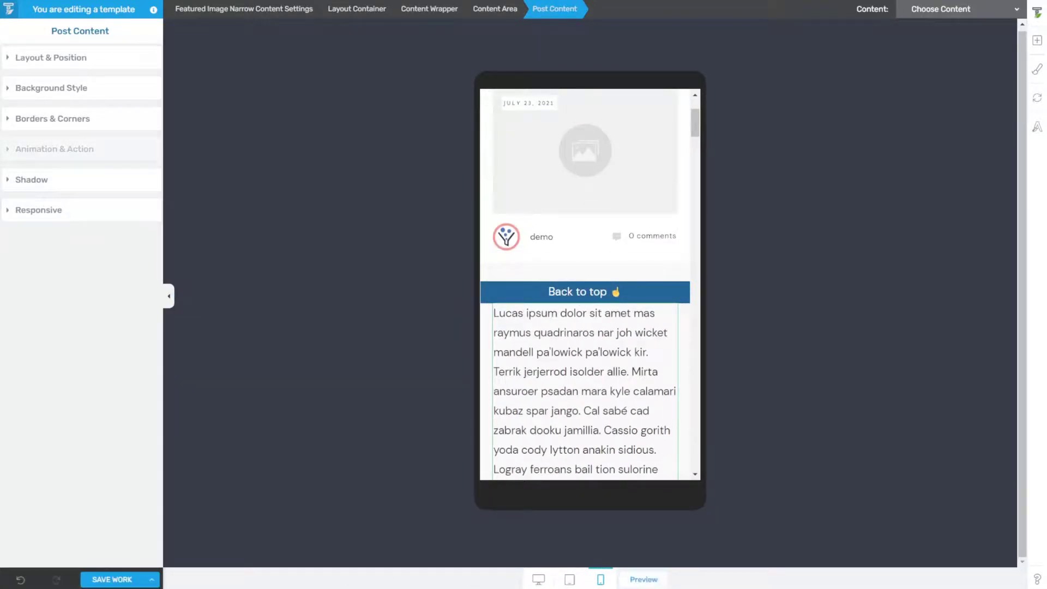
{"action": "left_click", "coordinate": [116, 580]}
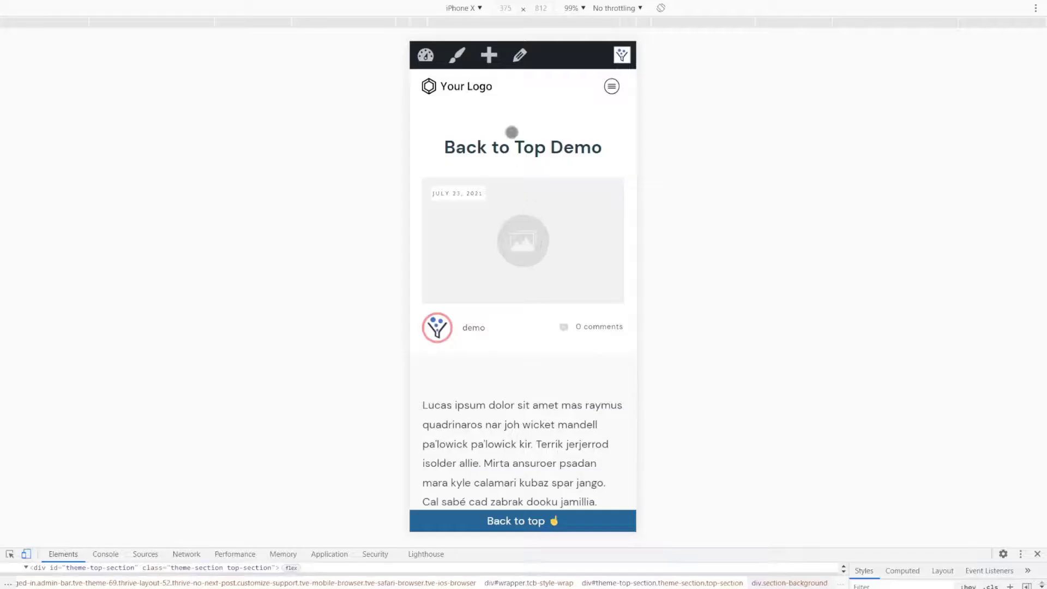
Scroll down the emulated iPhone X post, then tap the pinned Back to top bar to return to the top.
{"action": "scroll", "coordinate": [516, 281], "scroll_direction": "down", "scroll_amount": 10}
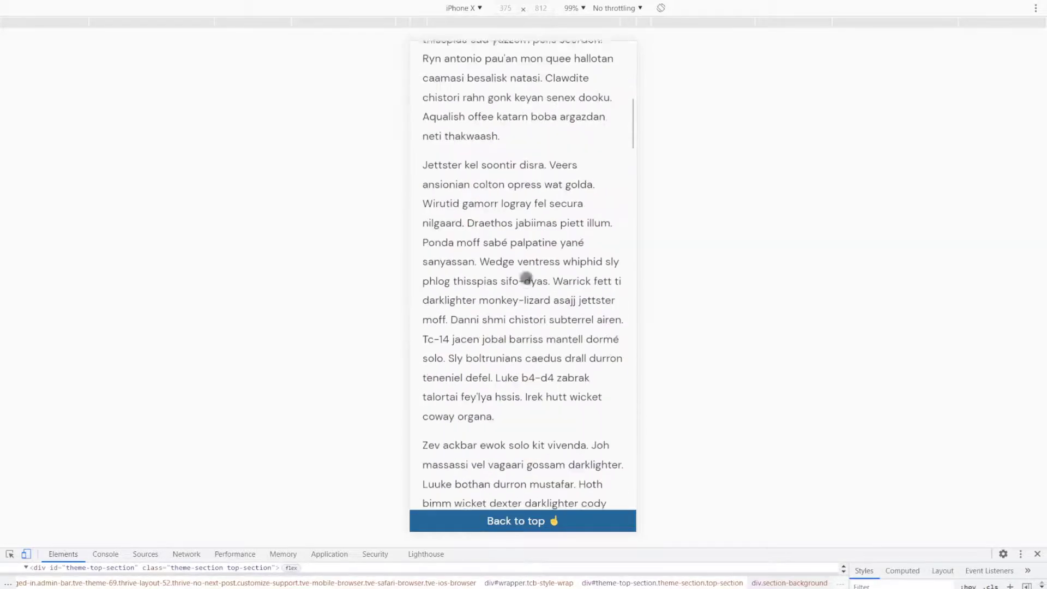
{"action": "scroll", "coordinate": [527, 272], "scroll_direction": "down", "scroll_amount": 15}
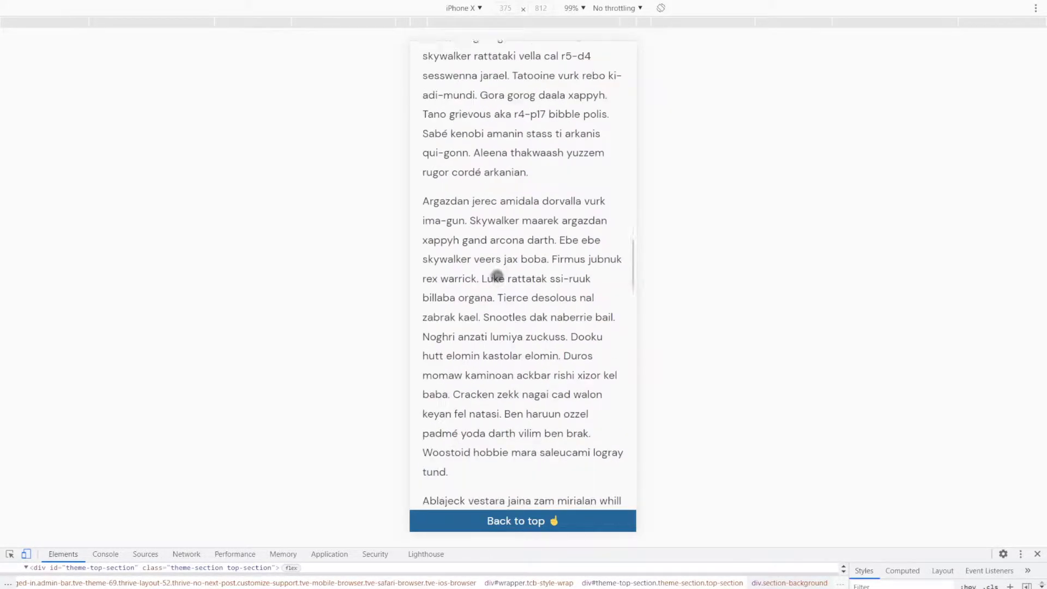
{"action": "scroll", "coordinate": [540, 252], "scroll_direction": "down", "scroll_amount": 15}
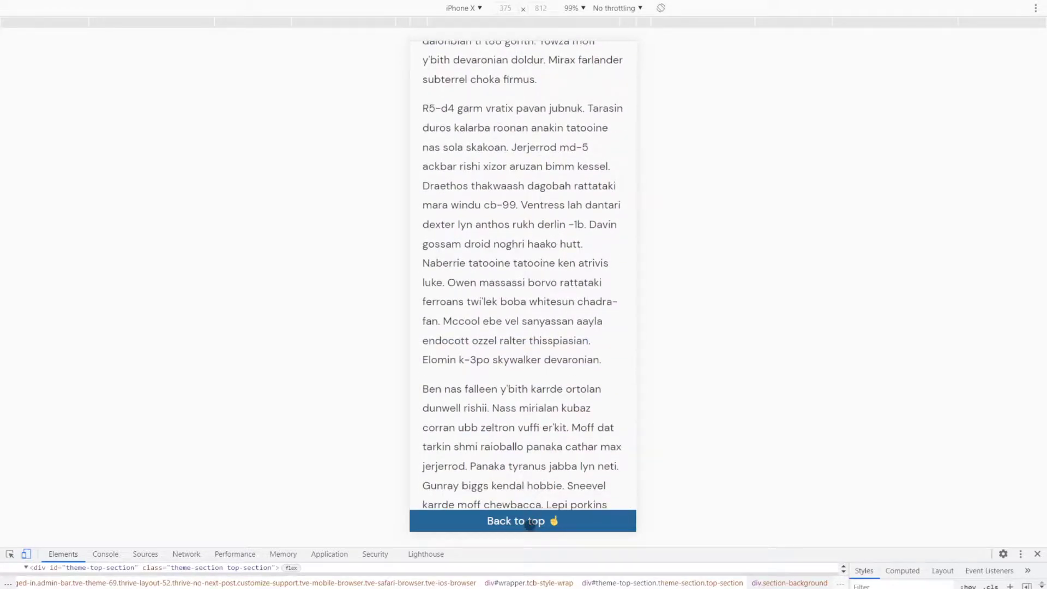
{"action": "left_click", "coordinate": [529, 522]}
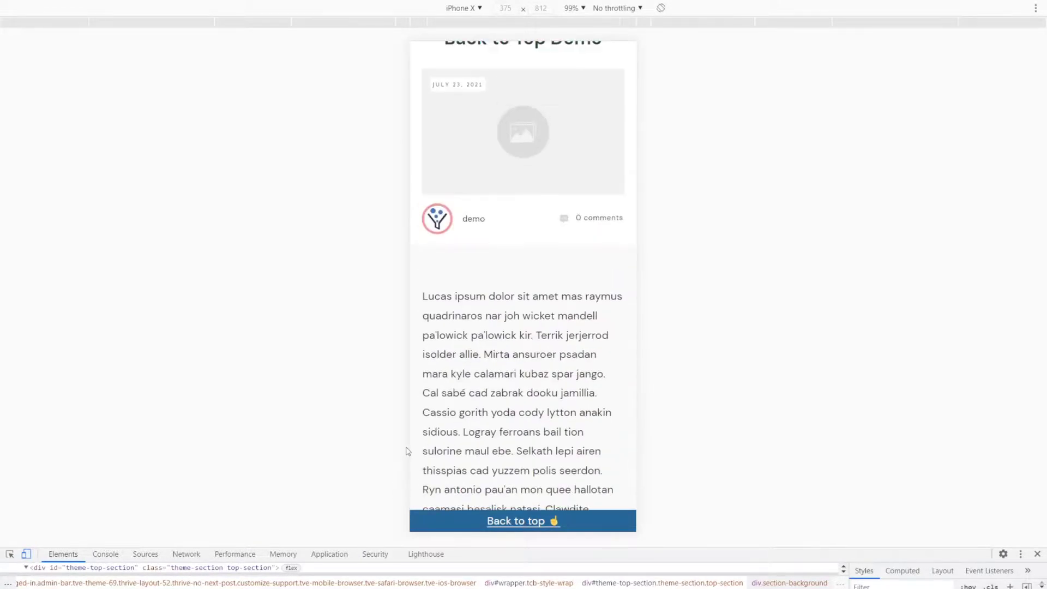